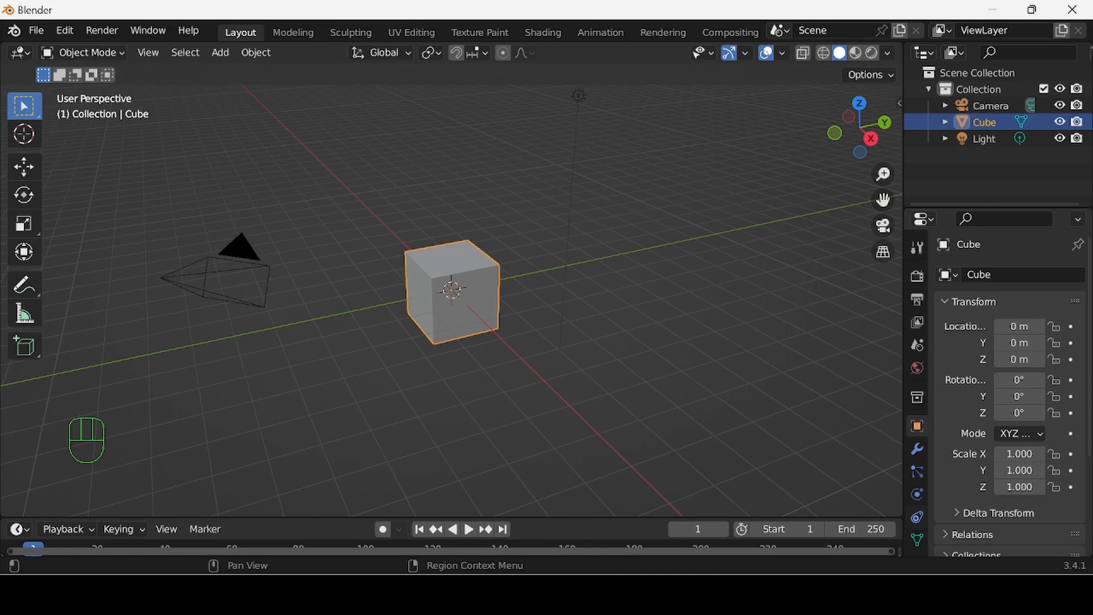
# Hide the camera and the light in the viewport.
pyautogui.click(1059, 105)
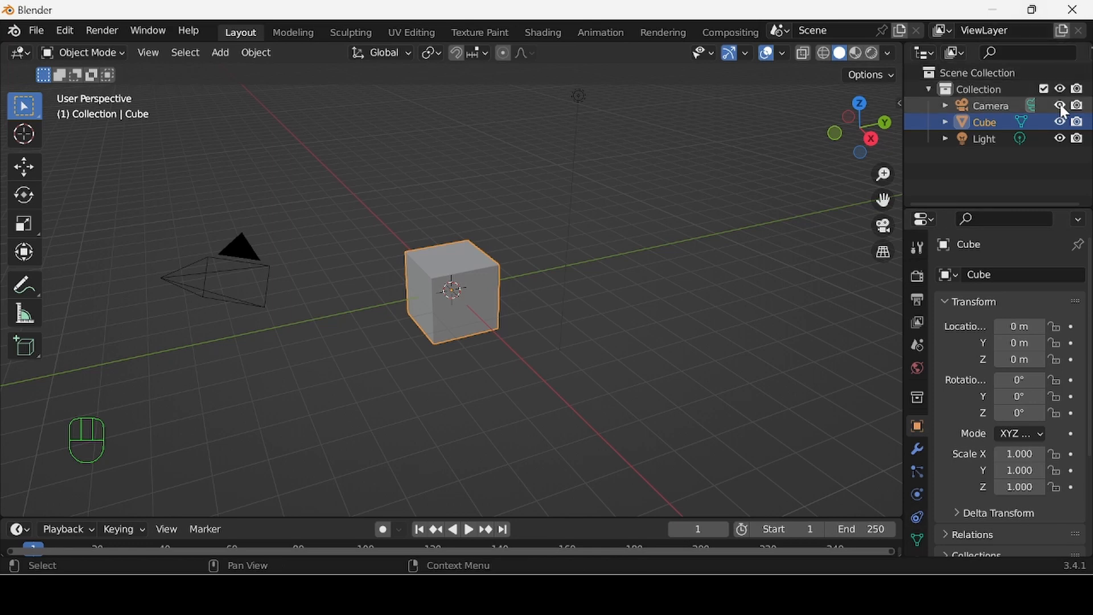
pyautogui.click(1057, 138)
# Scale the cube into a thin slab, about 7.9 times along Y, about 2.27 times along X, and strongly flattened along Z.
pyautogui.moveTo(910, 489); pyautogui.dragTo(889, 498, button='middle')
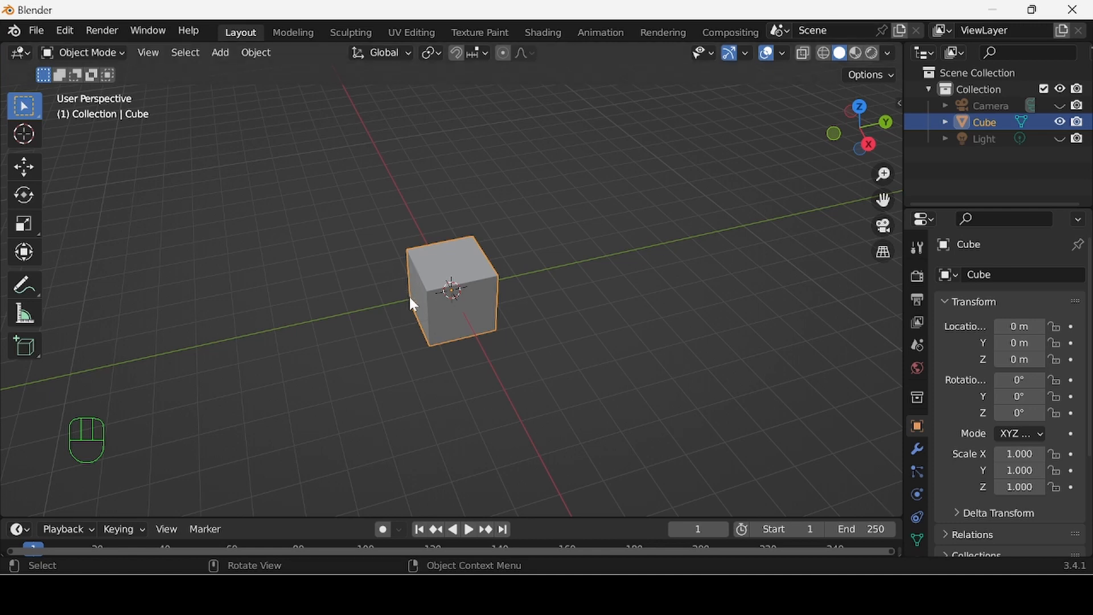
pyautogui.press('s')
pyautogui.press('y')
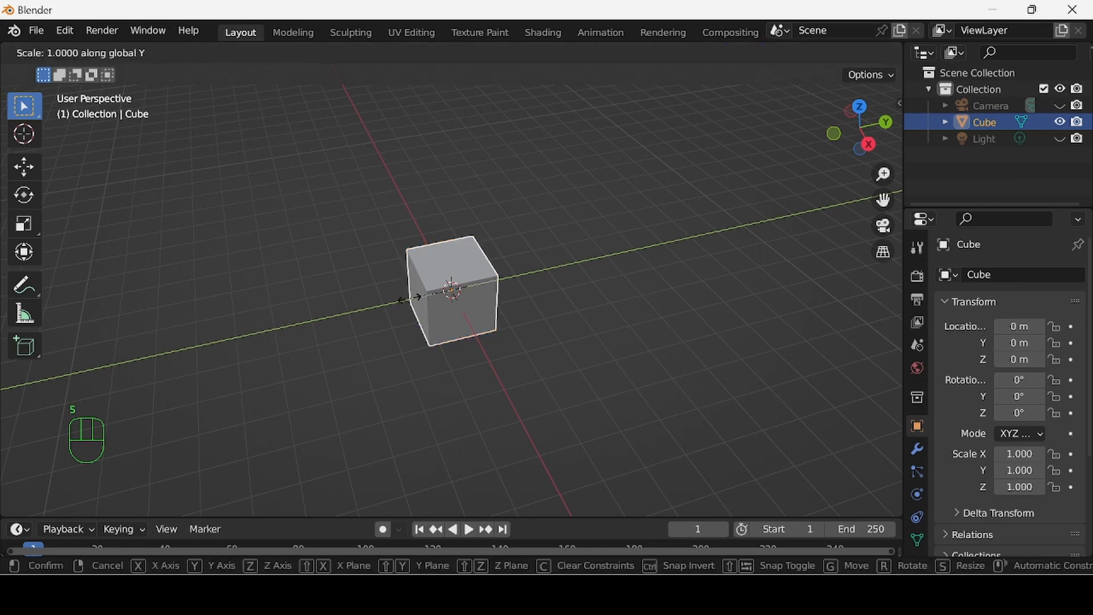
pyautogui.click(787, 317)
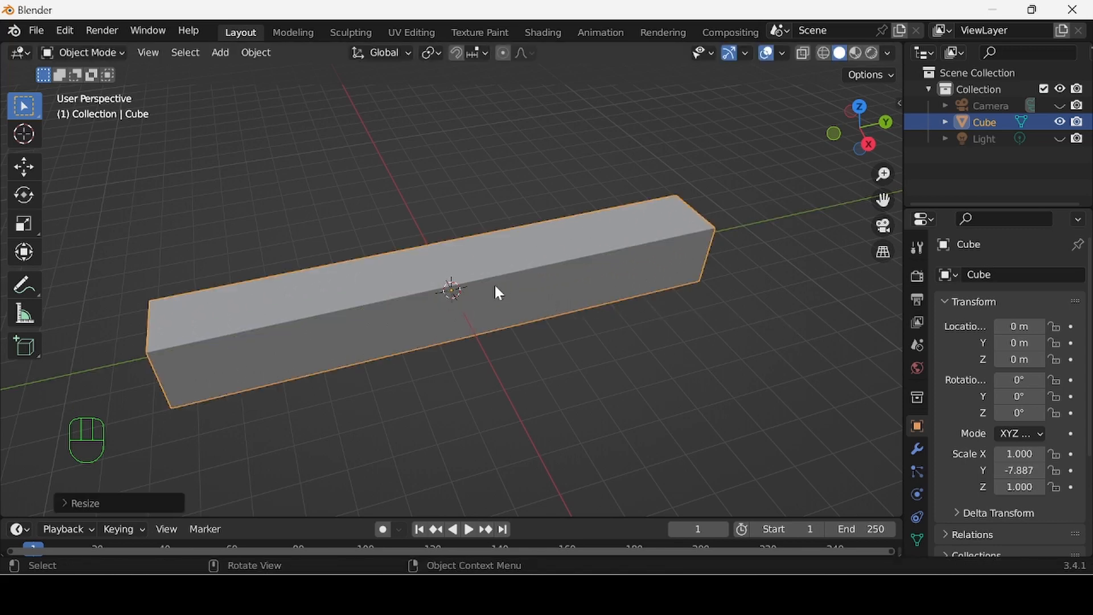
pyautogui.press('s')
pyautogui.press('x')
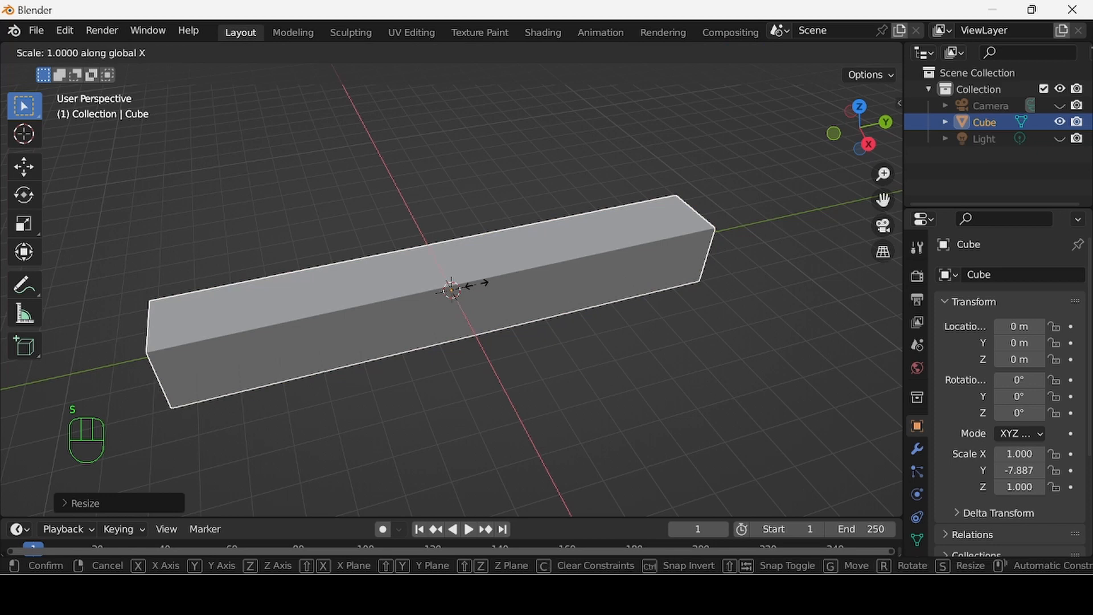
pyautogui.click(494, 329)
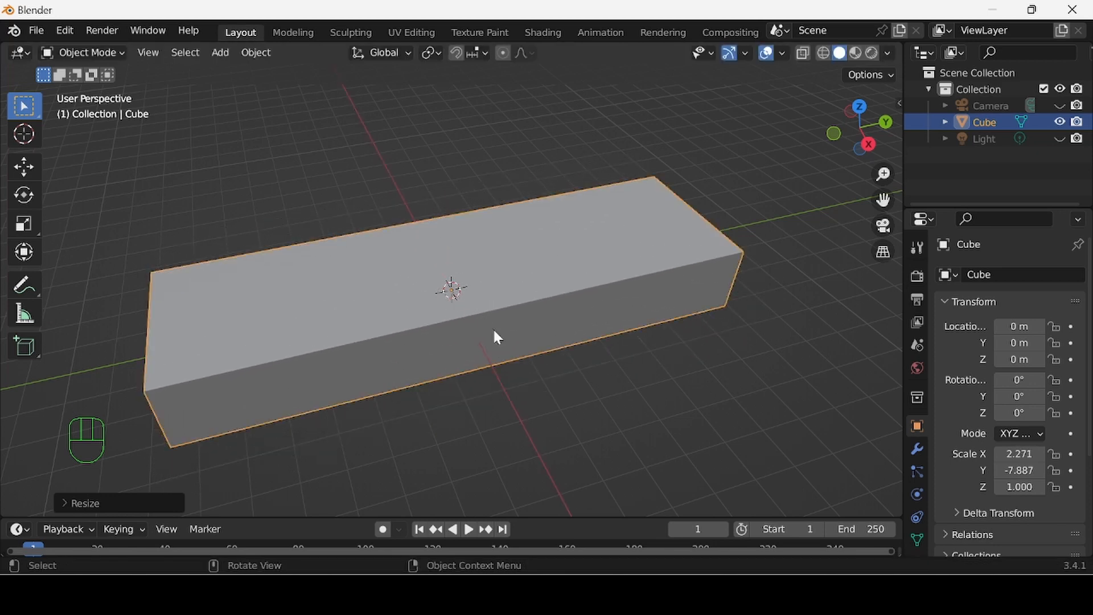
pyautogui.press('s')
pyautogui.press('z')
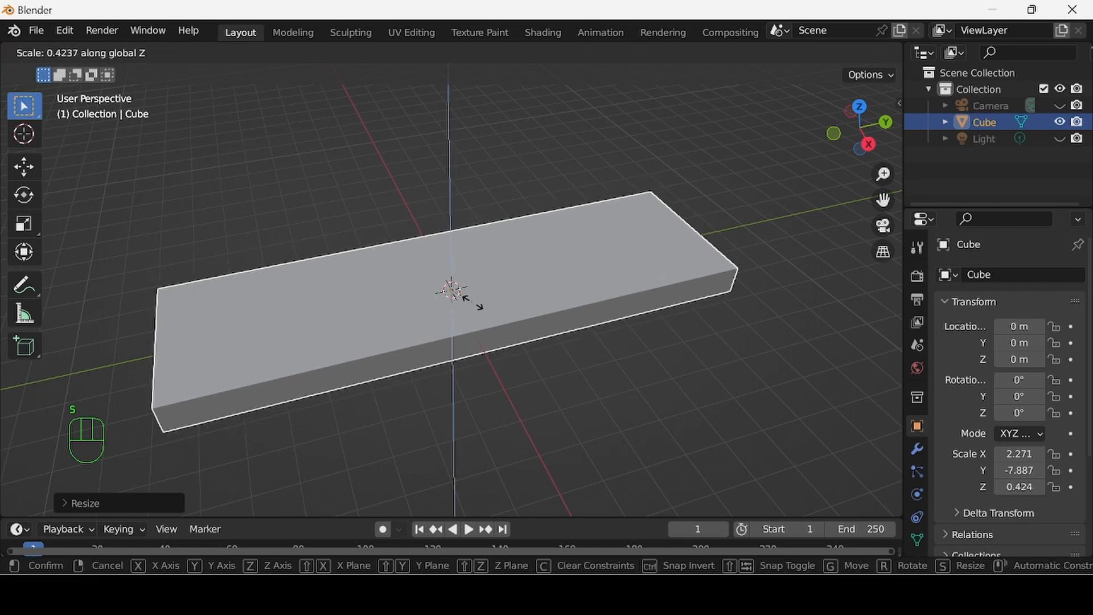
pyautogui.click(461, 289)
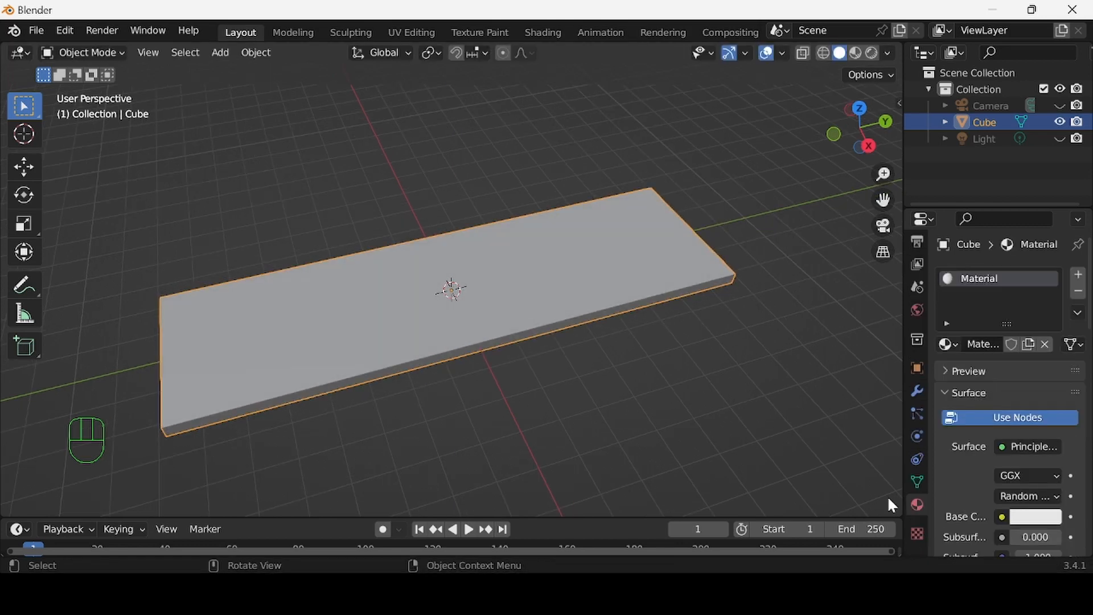
# Add a Subdivision Surface modifier to the flattened cube.
pyautogui.click(917, 390)
pyautogui.click(1010, 276)
pyautogui.moveTo(816, 562)
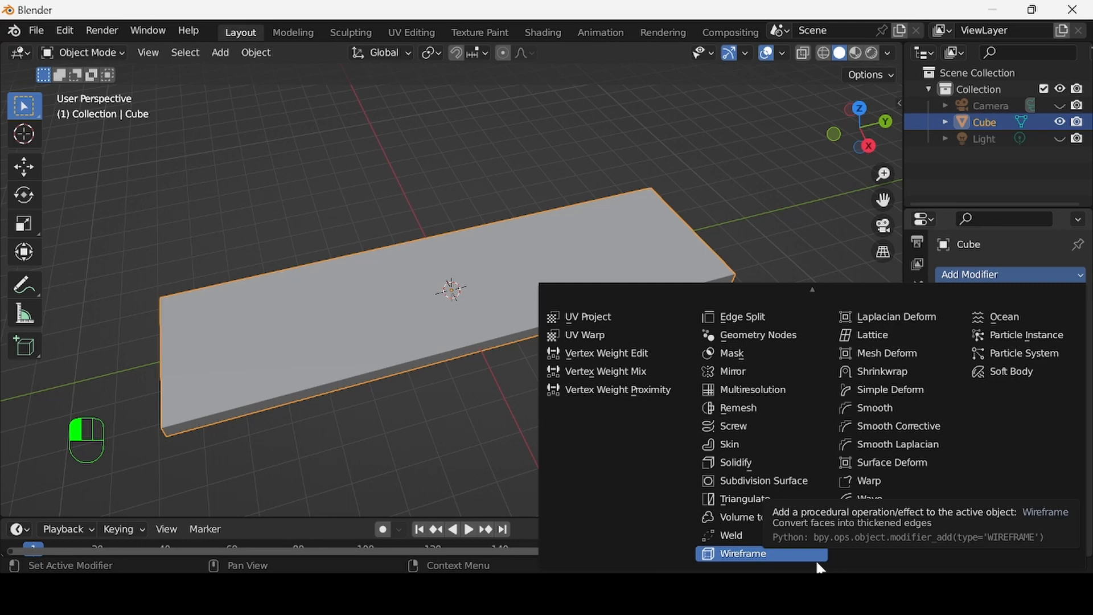
pyautogui.click(749, 481)
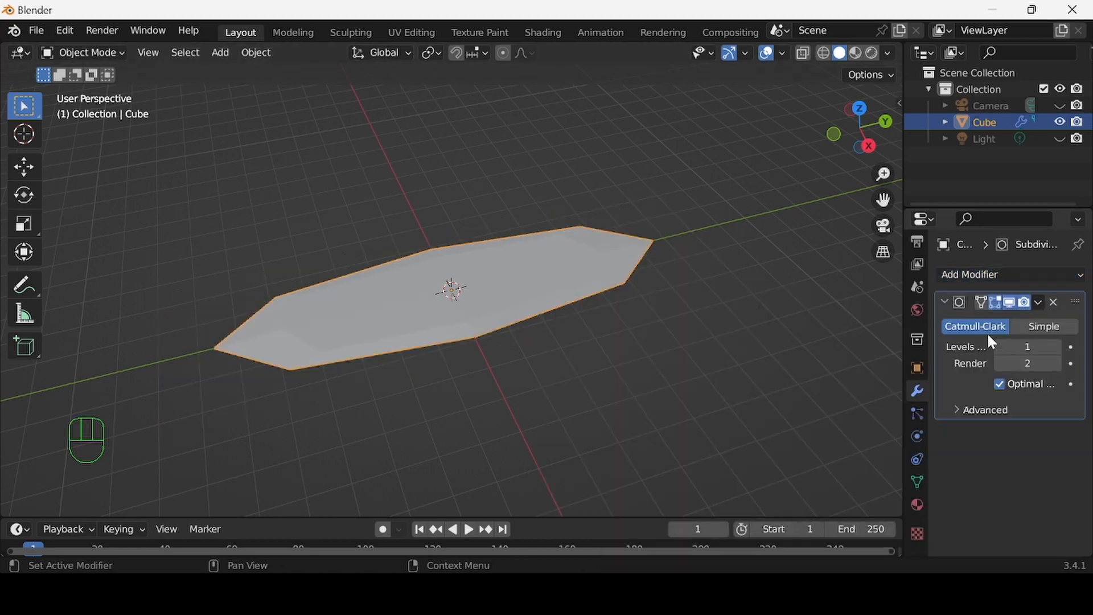
# Set the subdivision's viewport and render levels to 5 and its type to Simple.
pyautogui.click(1054, 346)
pyautogui.click(1055, 345)
pyautogui.click(1055, 346)
pyautogui.click(1055, 346)
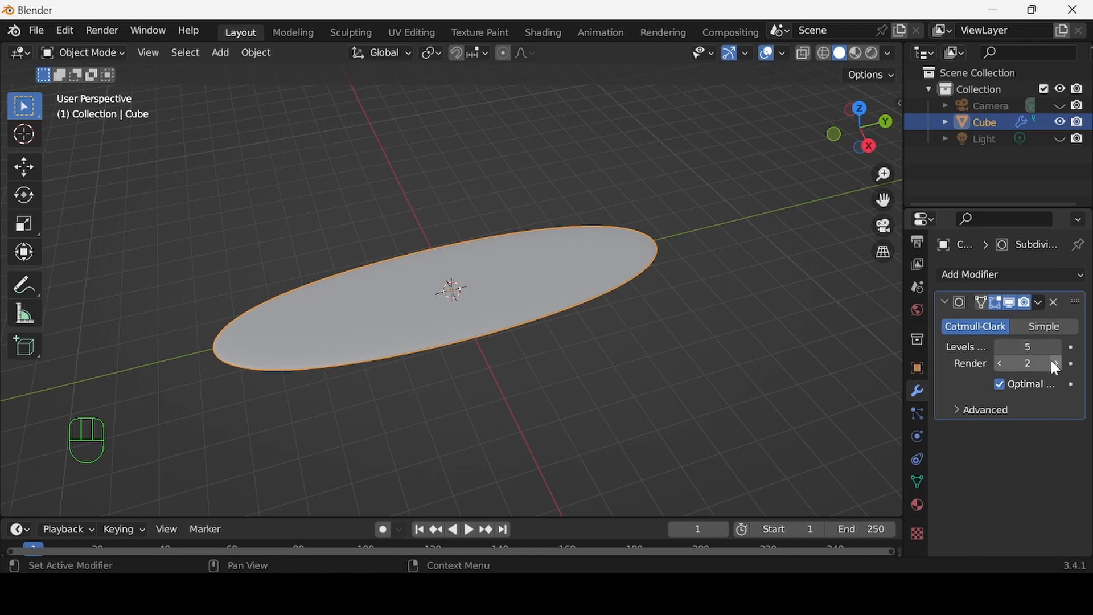
pyautogui.click(1055, 364)
pyautogui.click(1055, 363)
pyautogui.click(1055, 363)
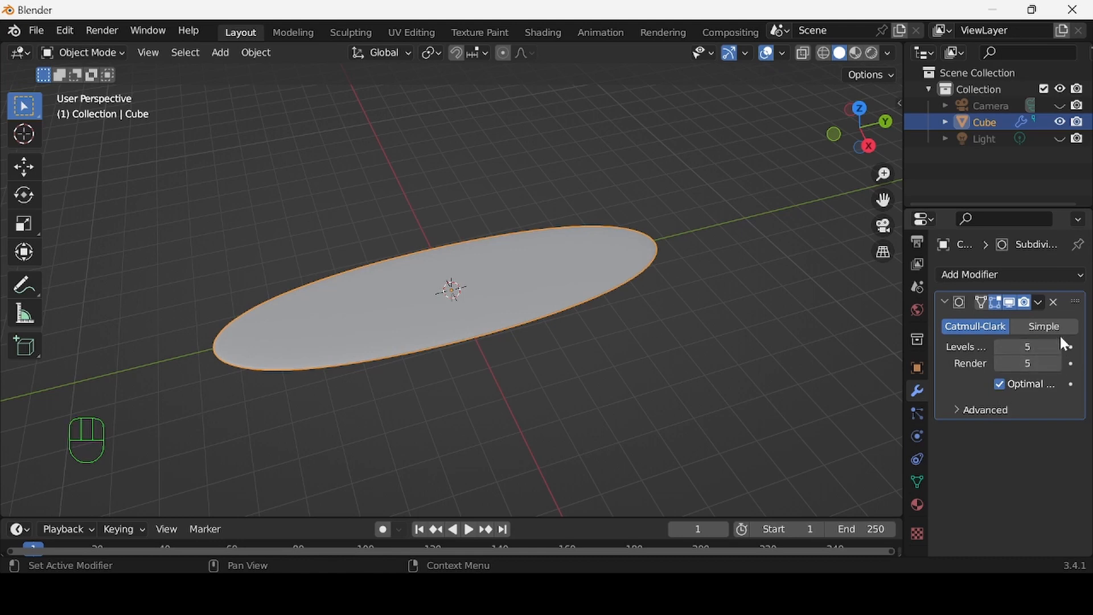
pyautogui.click(1043, 328)
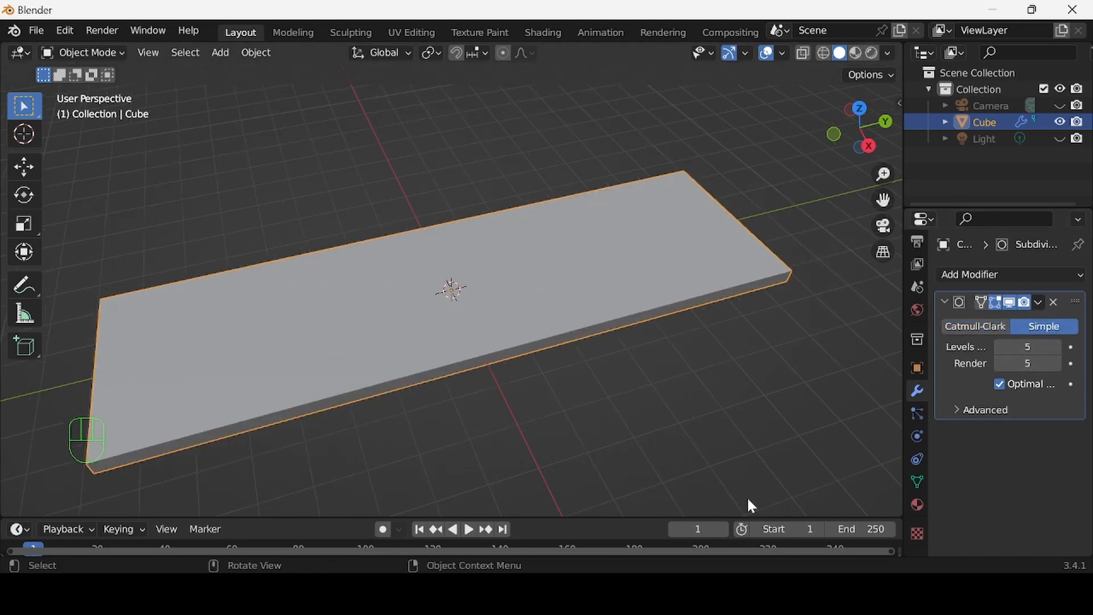
# Add a sphere-shaped empty at the centre of the slab.
pyautogui.scroll(-1, 756, 415)
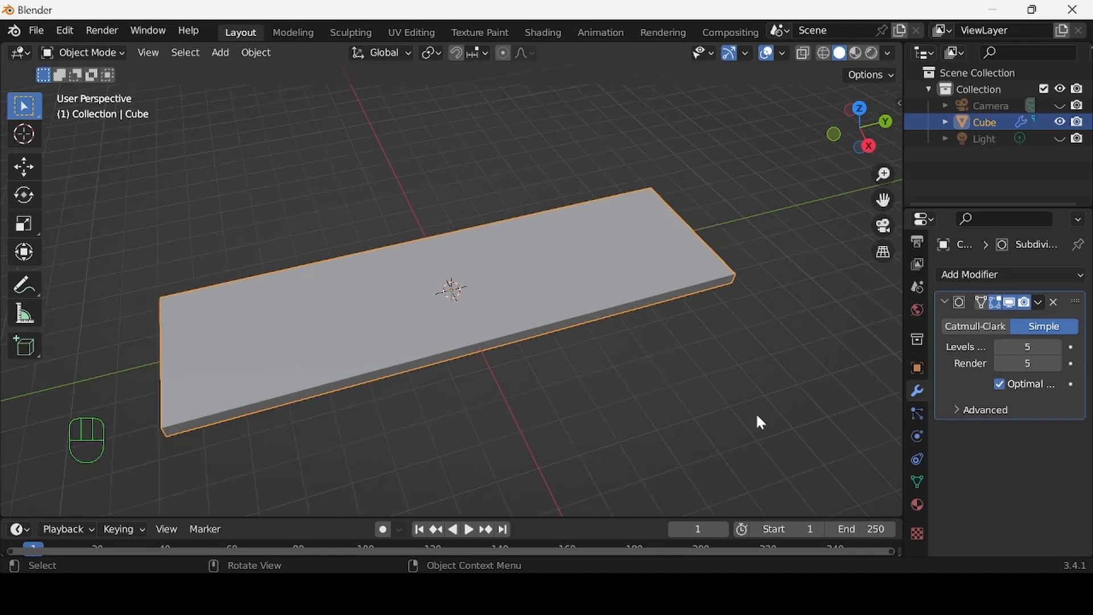
pyautogui.scroll(-1, 756, 415)
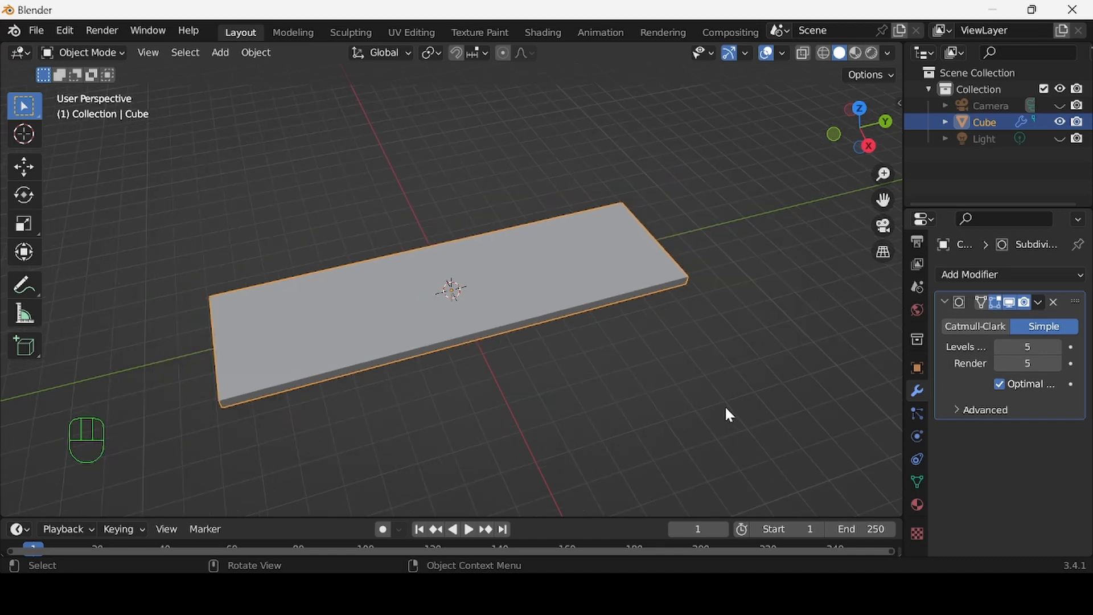
pyautogui.click(221, 52)
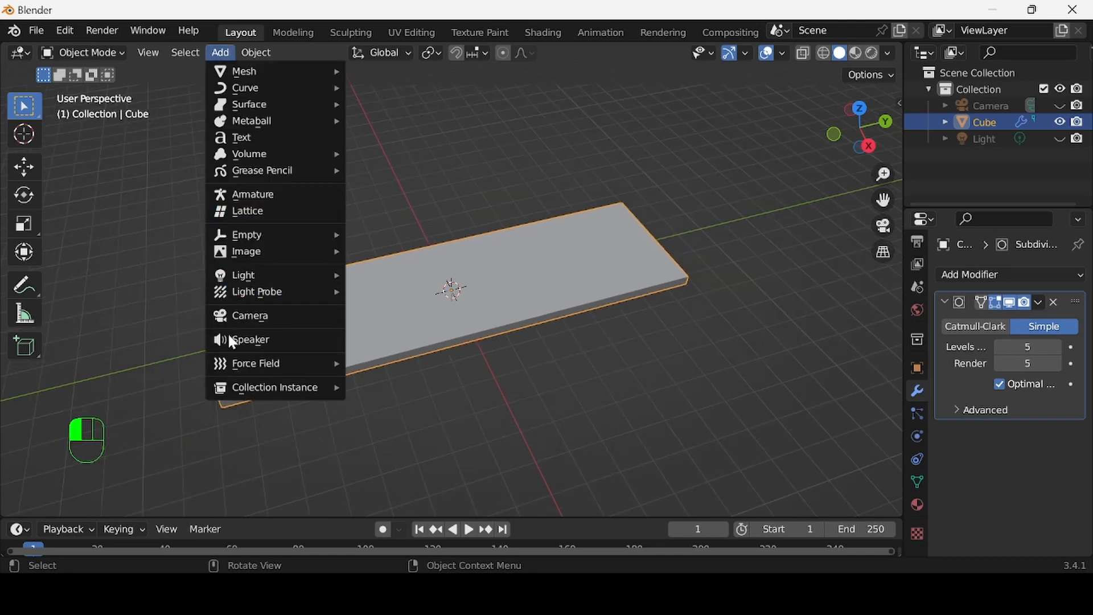
pyautogui.moveTo(272, 244)
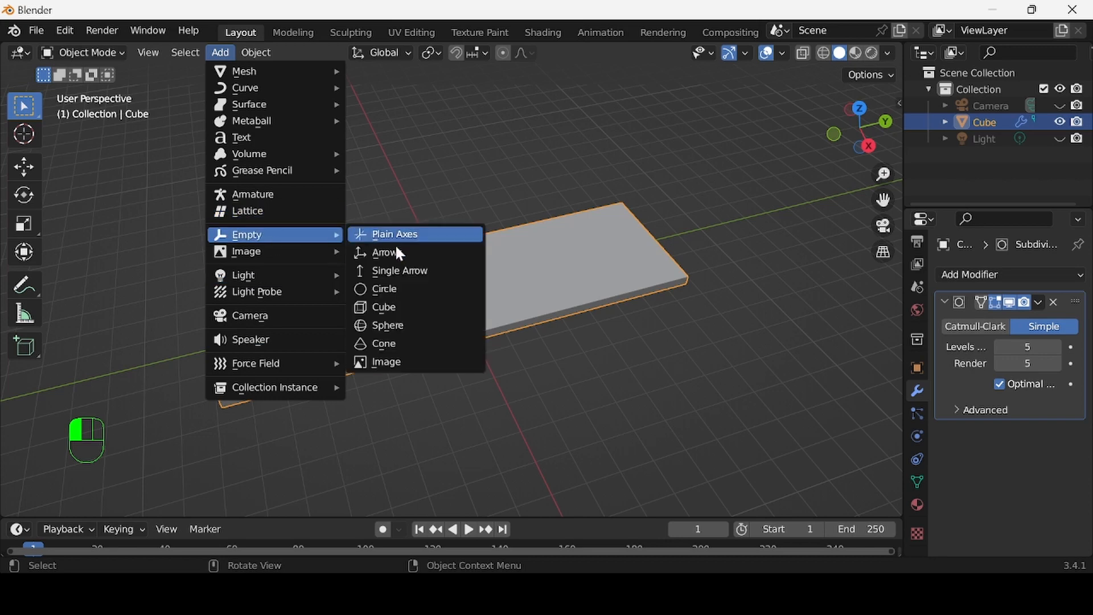
pyautogui.click(408, 329)
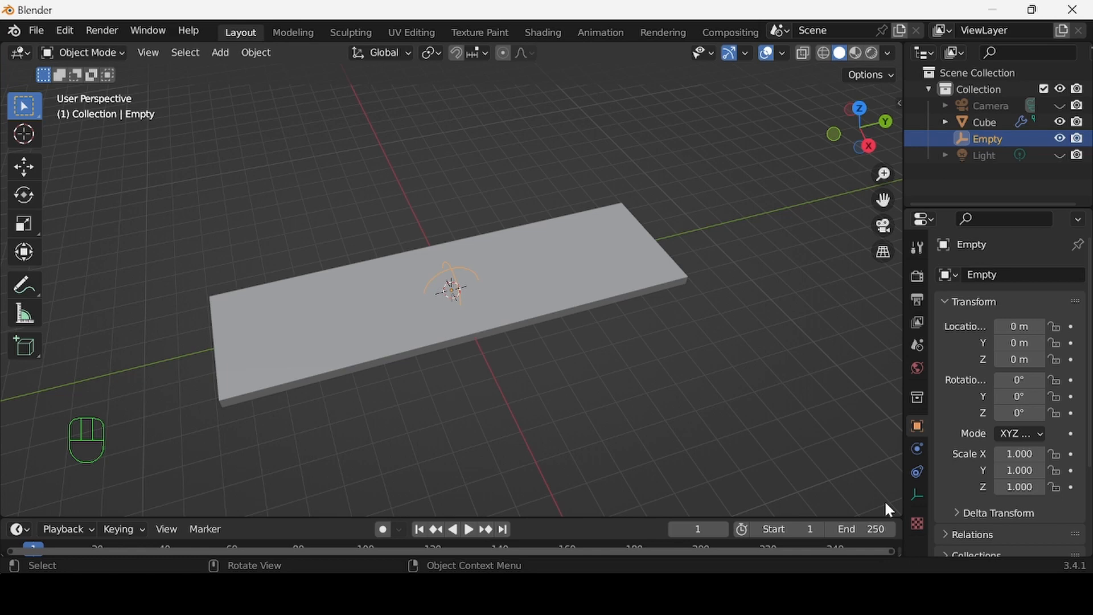
# Add a Simple Deform modifier to the slab below the collapsed Subdivision Surface modifier.
pyautogui.click(591, 271)
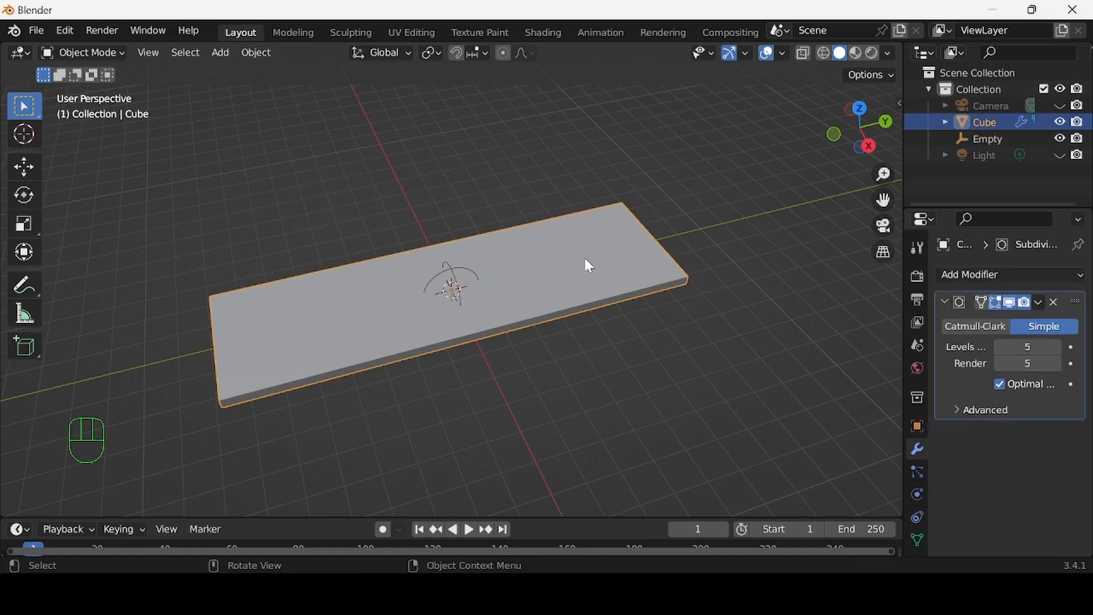
pyautogui.click(945, 303)
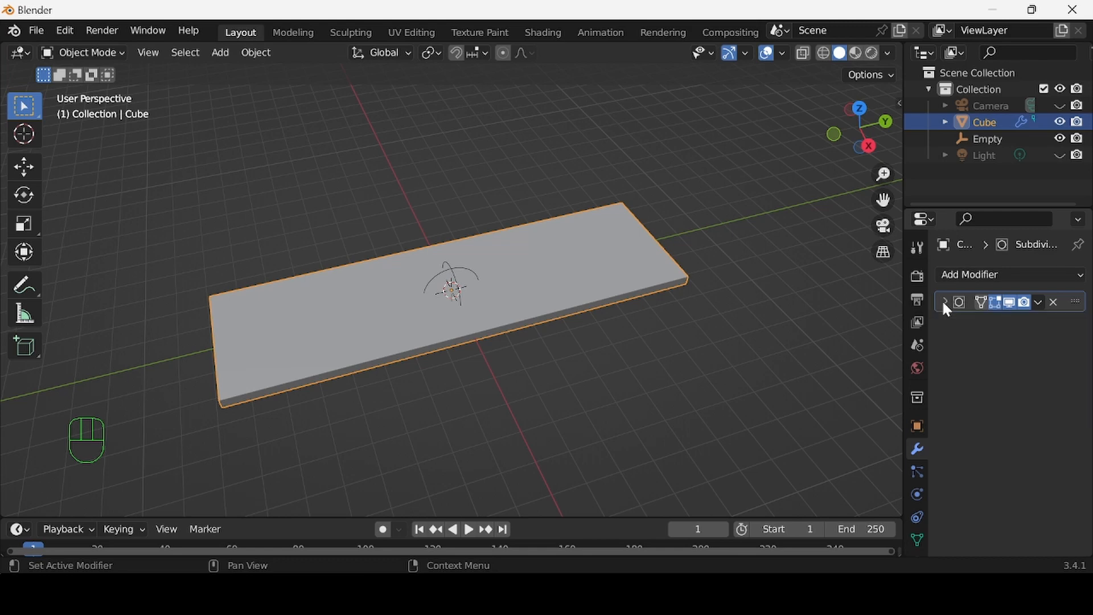
pyautogui.click(1037, 276)
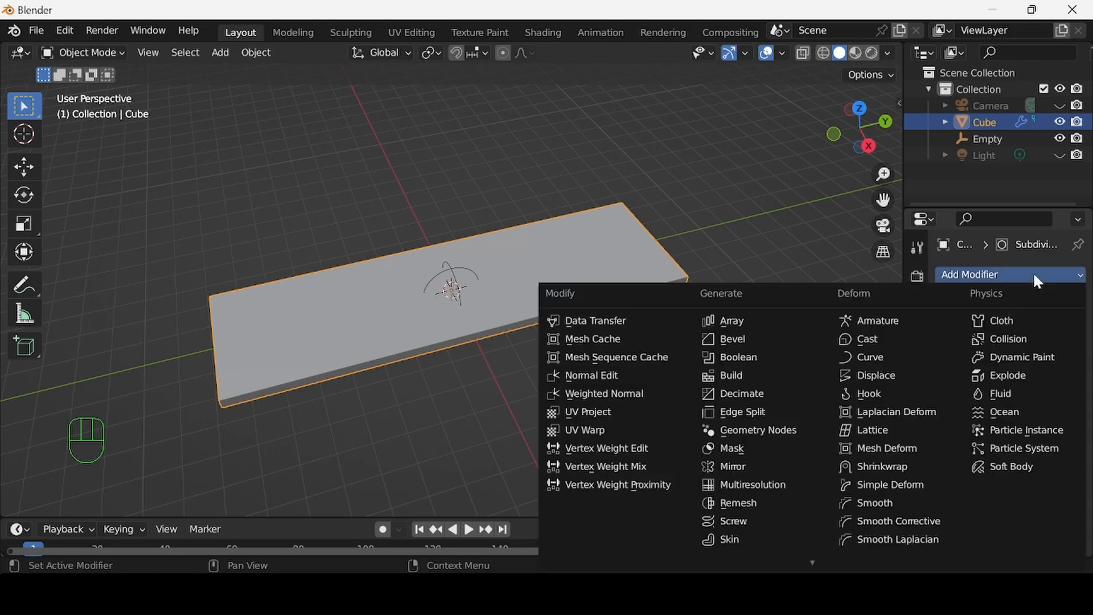
pyautogui.click(889, 488)
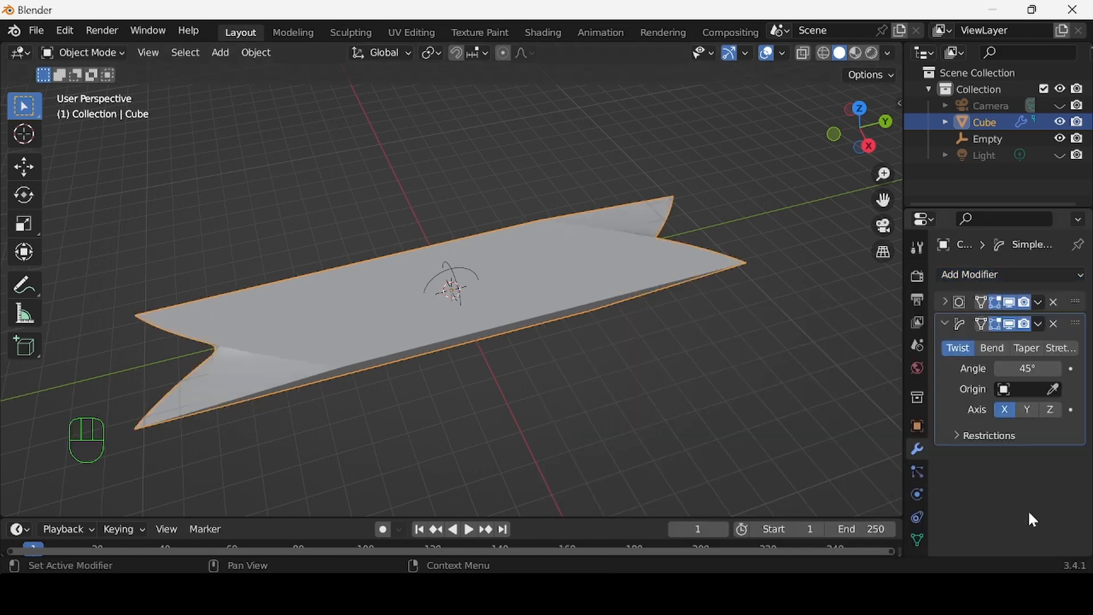
# Set the Simple Deform modifier to Bend on the Y axis with the empty as its origin.
pyautogui.click(991, 348)
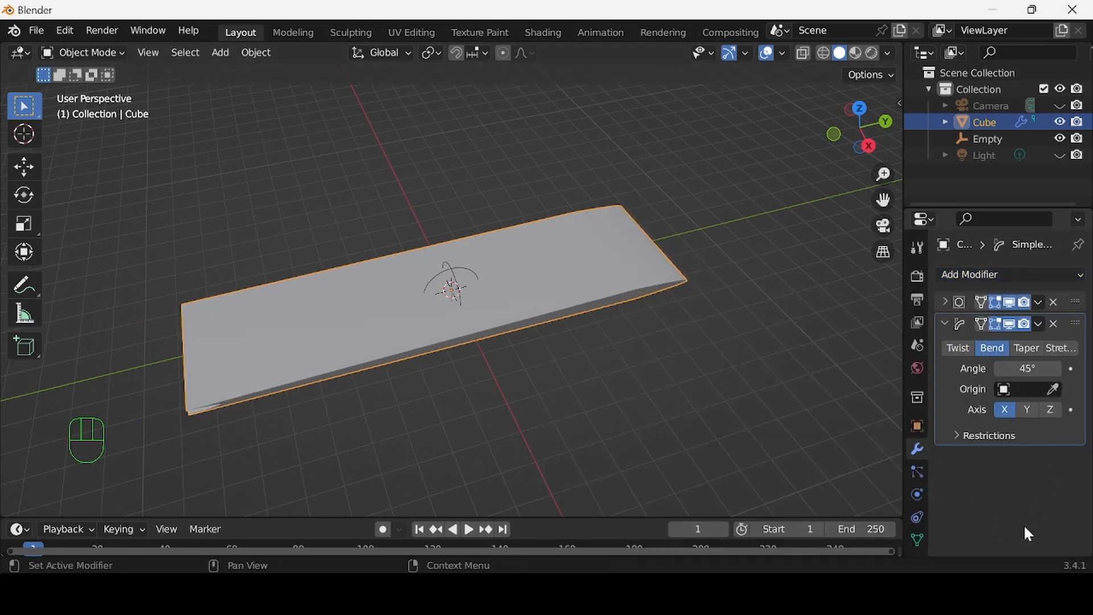
pyautogui.click(1027, 410)
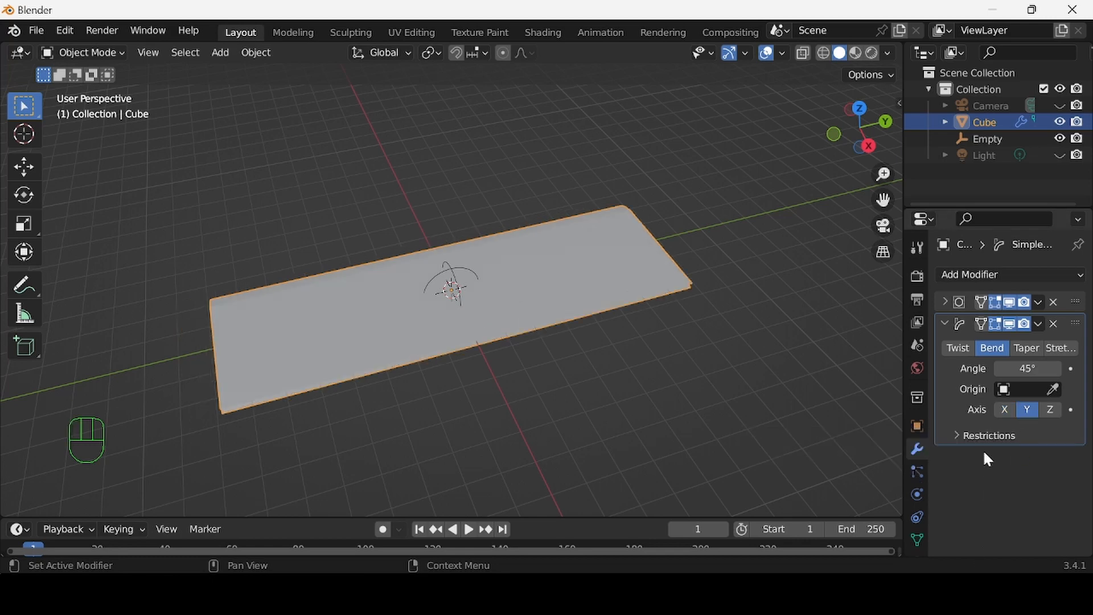
pyautogui.click(1031, 390)
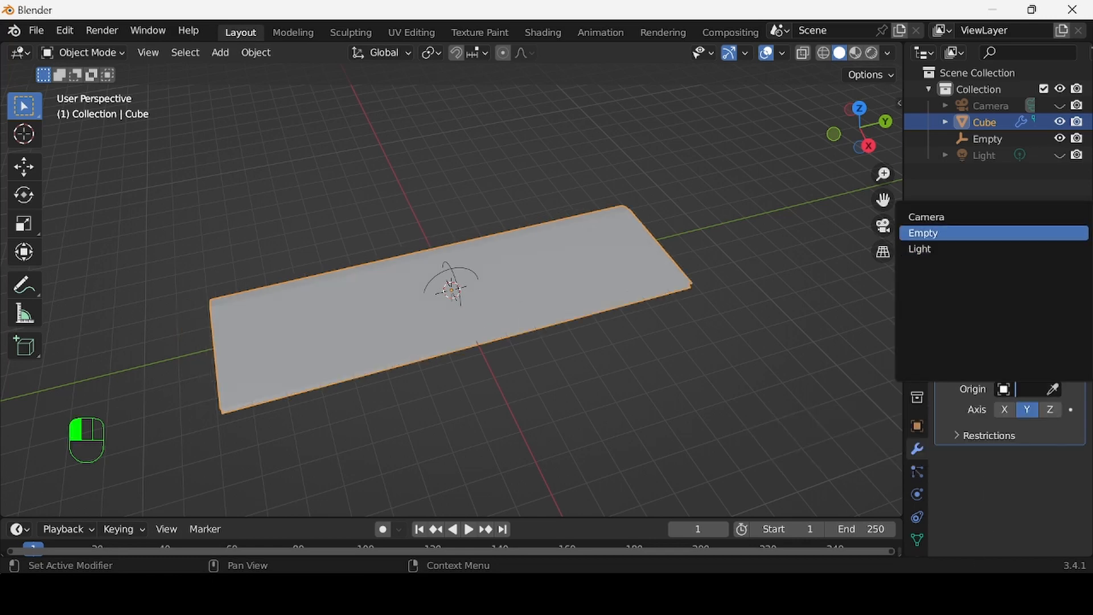
pyautogui.click(967, 233)
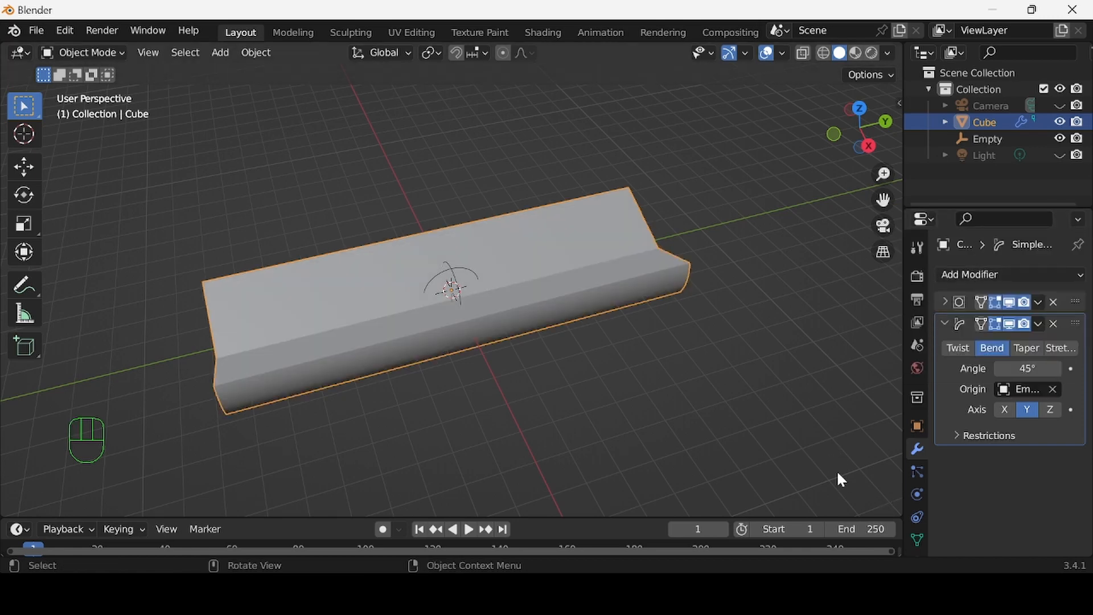
# Reset the bend angle to 0° and raise it to about 4.7° in the back orthographic view.
pyautogui.moveTo(837, 473); pyautogui.dragTo(683, 410, button='middle')
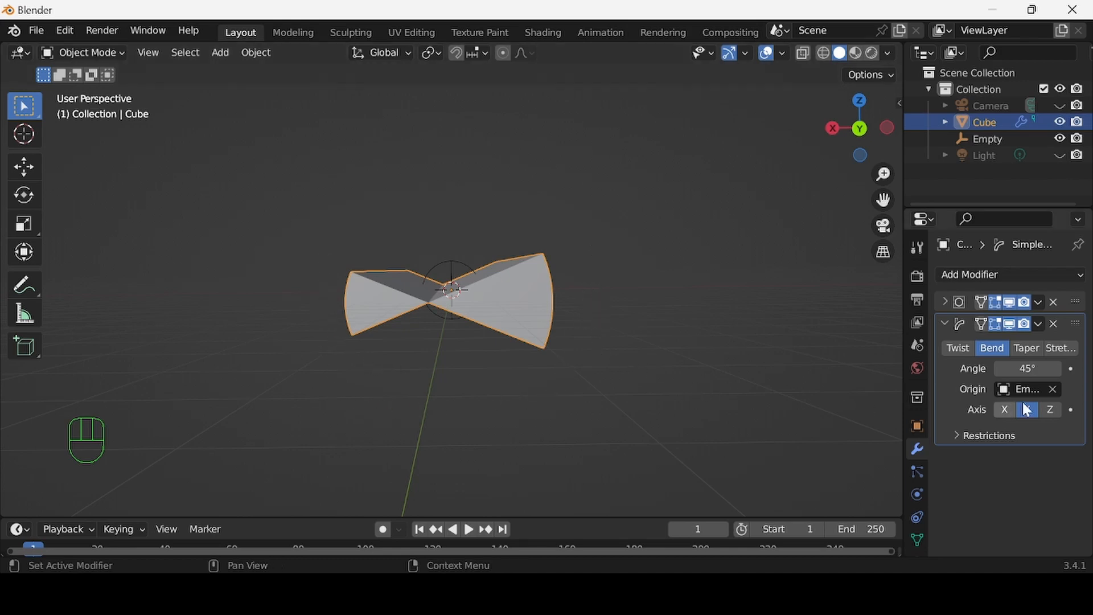
pyautogui.click(1027, 369)
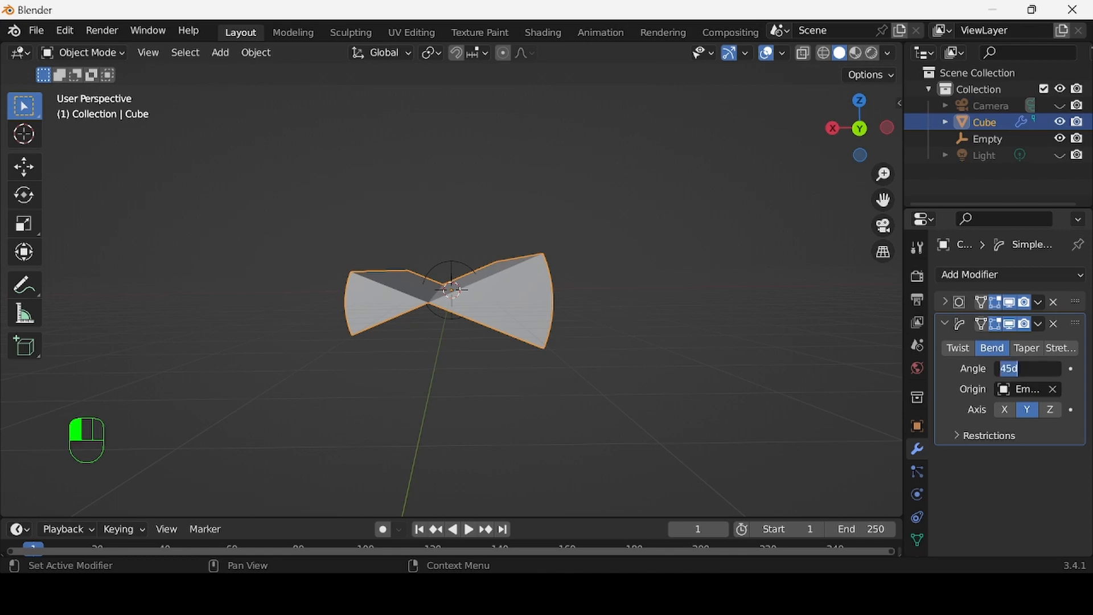
pyautogui.write('0')
pyautogui.press('Return')
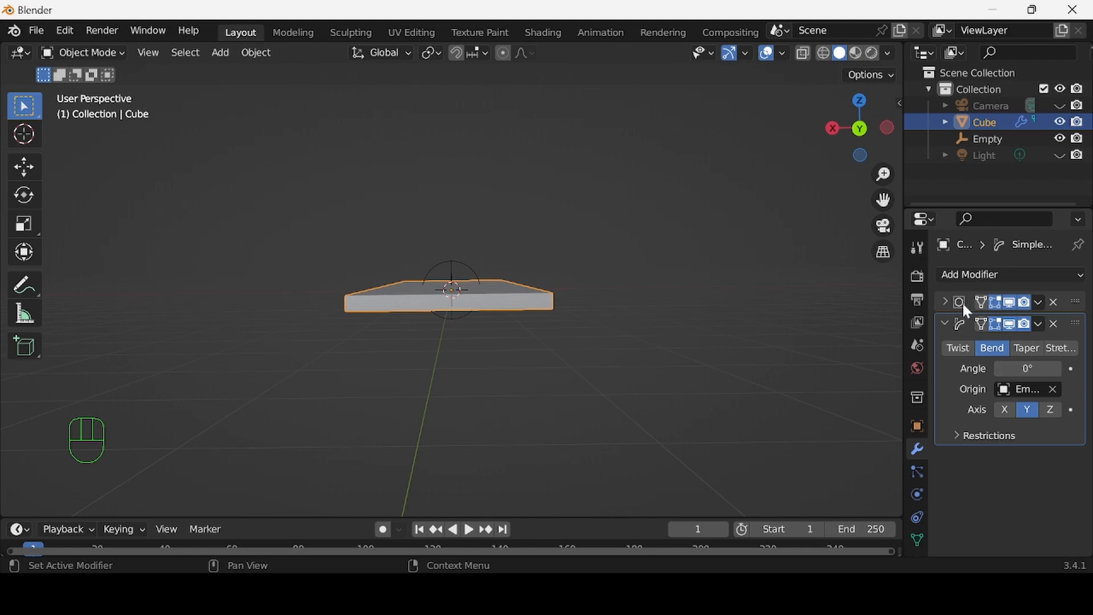
pyautogui.click(862, 132)
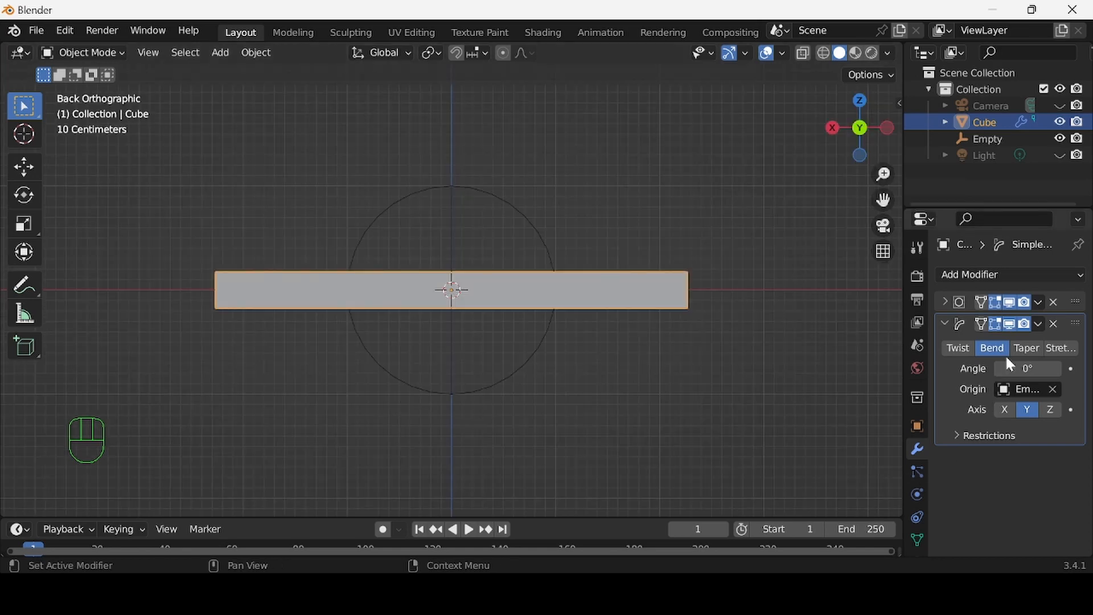
pyautogui.moveTo(1025, 368); pyautogui.dragTo(1084, 368)
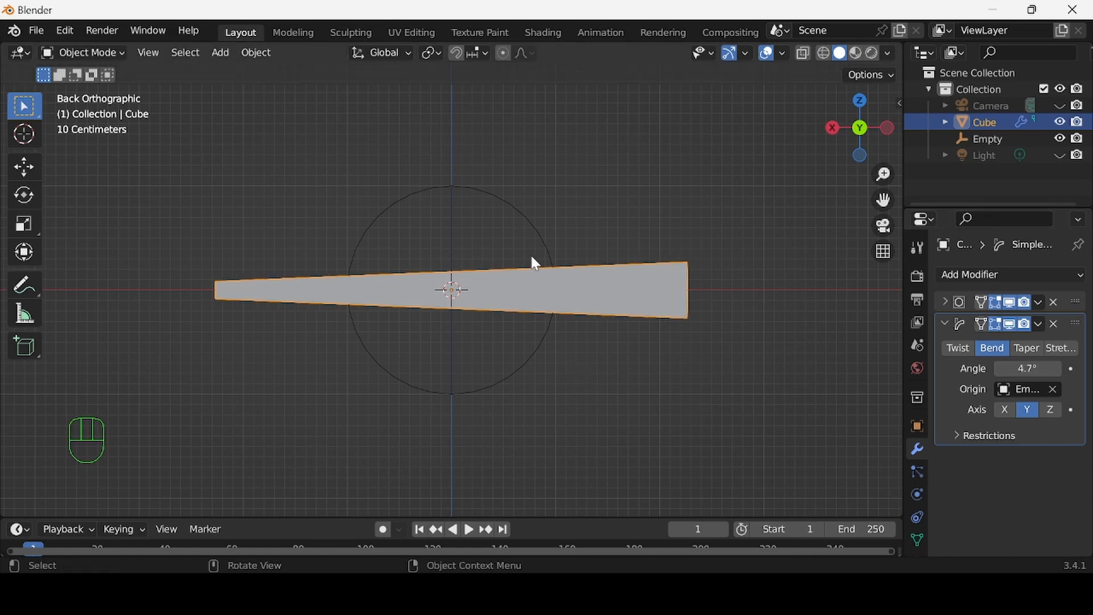
# Rotate the empty about -11.6° around the global Y axis to redirect the slab's bend.
pyautogui.click(540, 237)
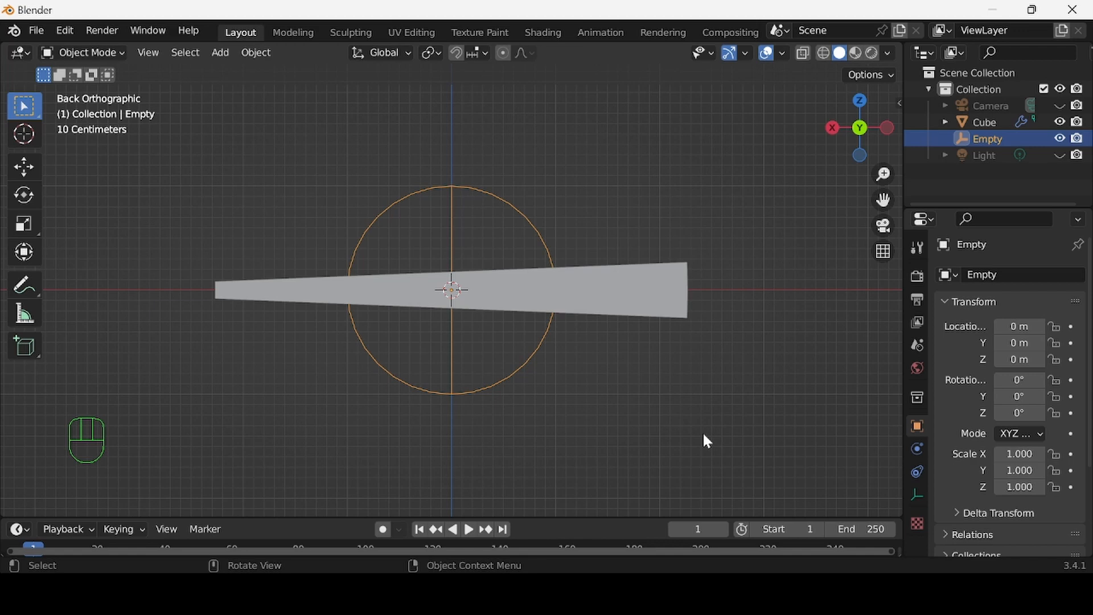
pyautogui.press('r')
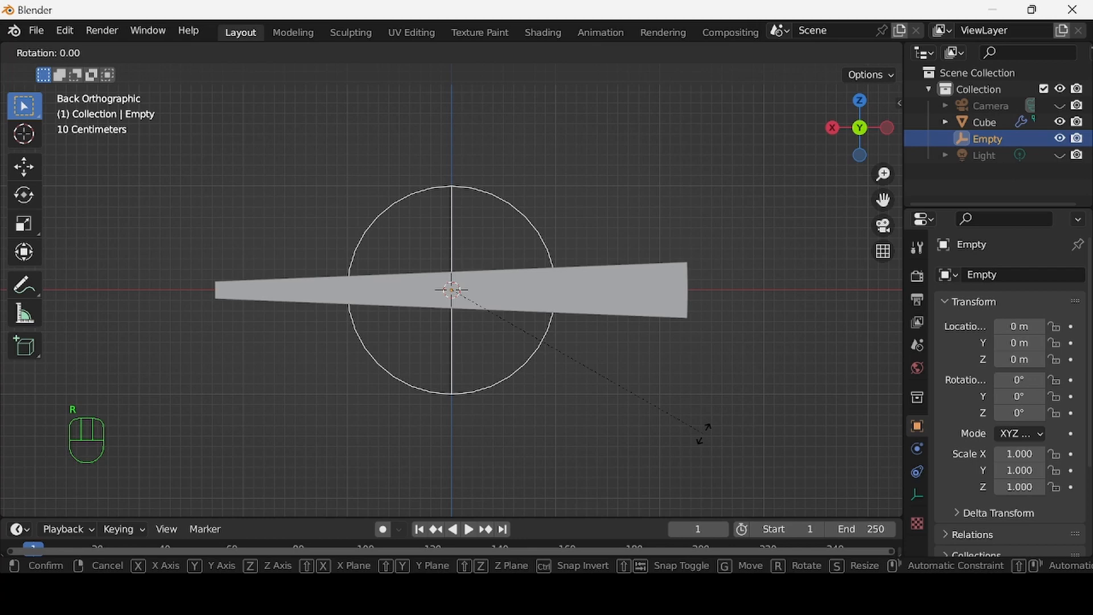
pyautogui.press('y')
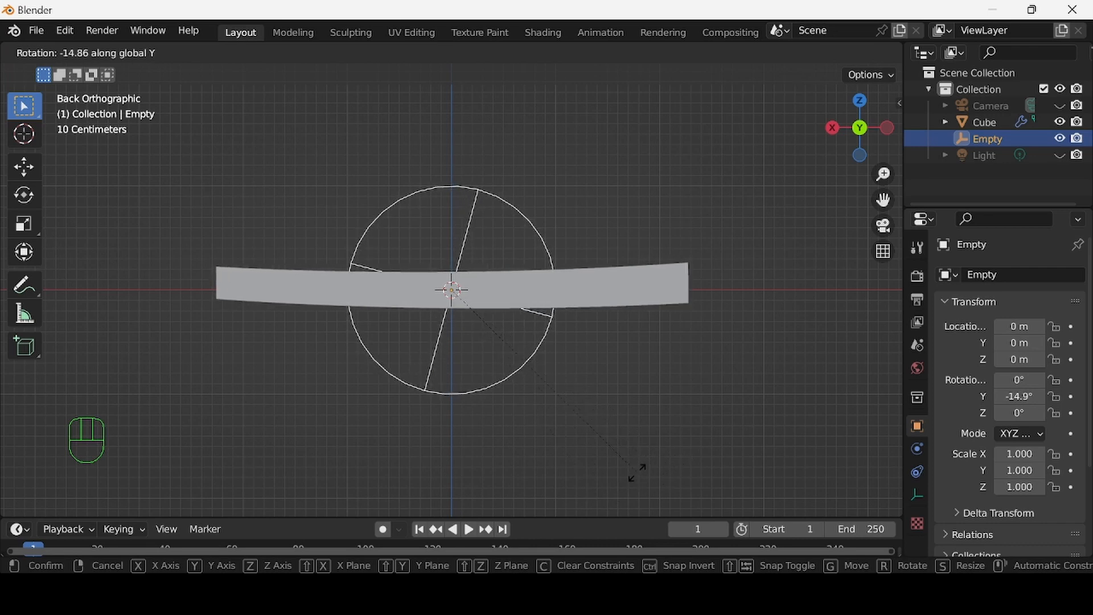
pyautogui.click(654, 472)
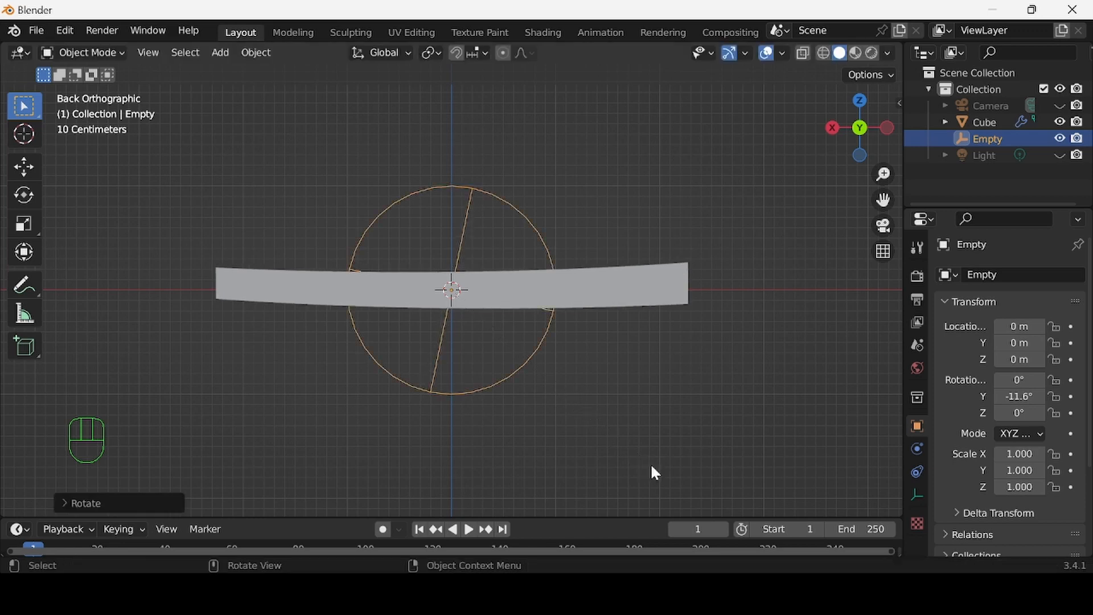
# Raise the slab's bend angle to 55.6° and rotate the empty to about -81° around the global Y axis.
pyautogui.click(636, 297)
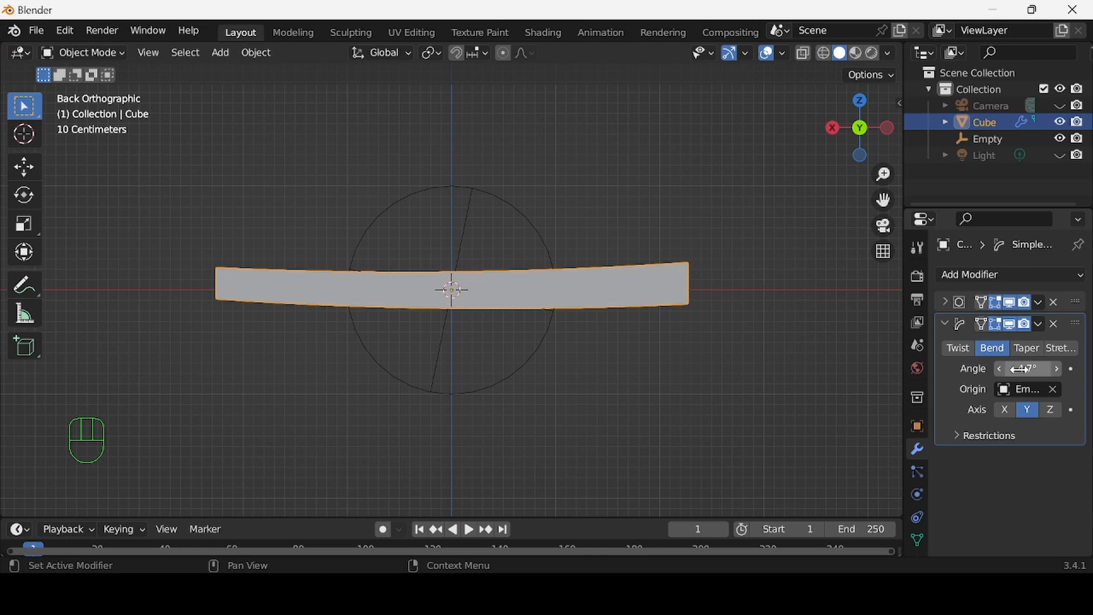
pyautogui.moveTo(1017, 366); pyautogui.dragTo(1092, 366)
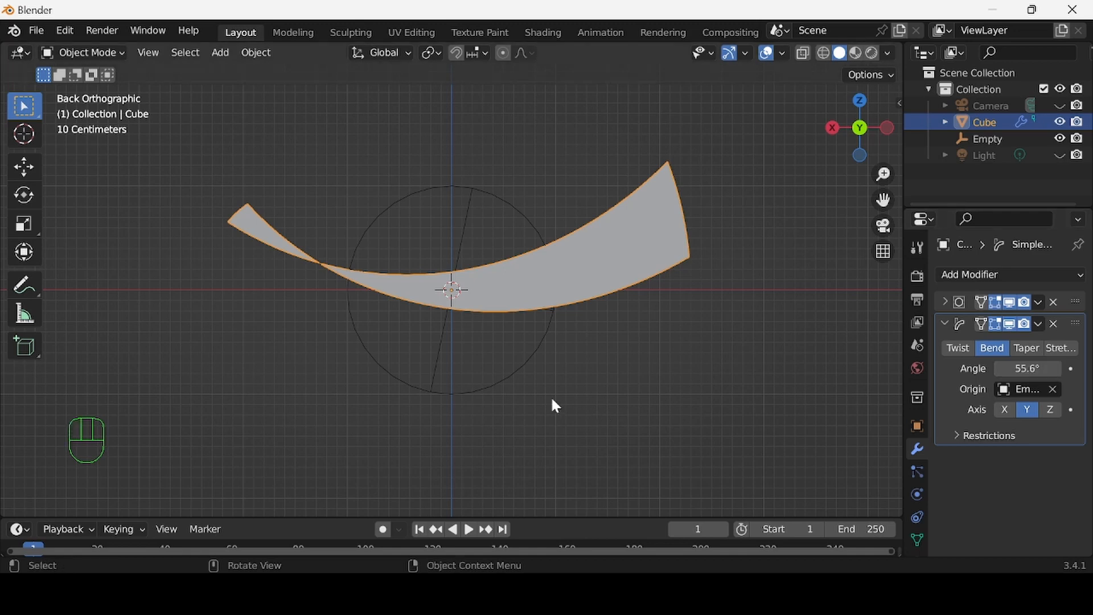
pyautogui.click(545, 328)
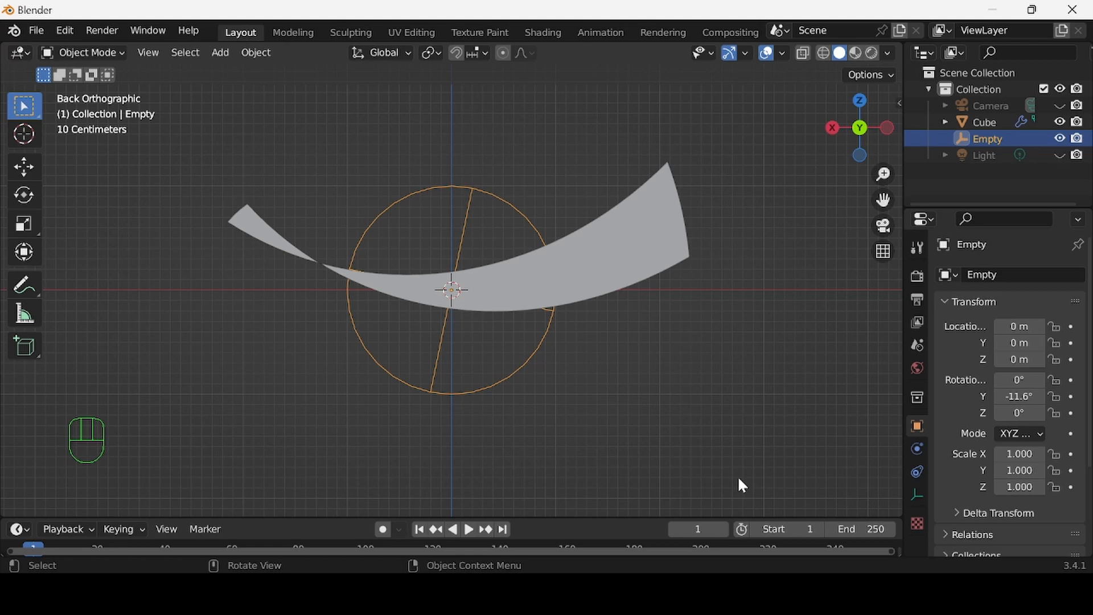
pyautogui.press('r')
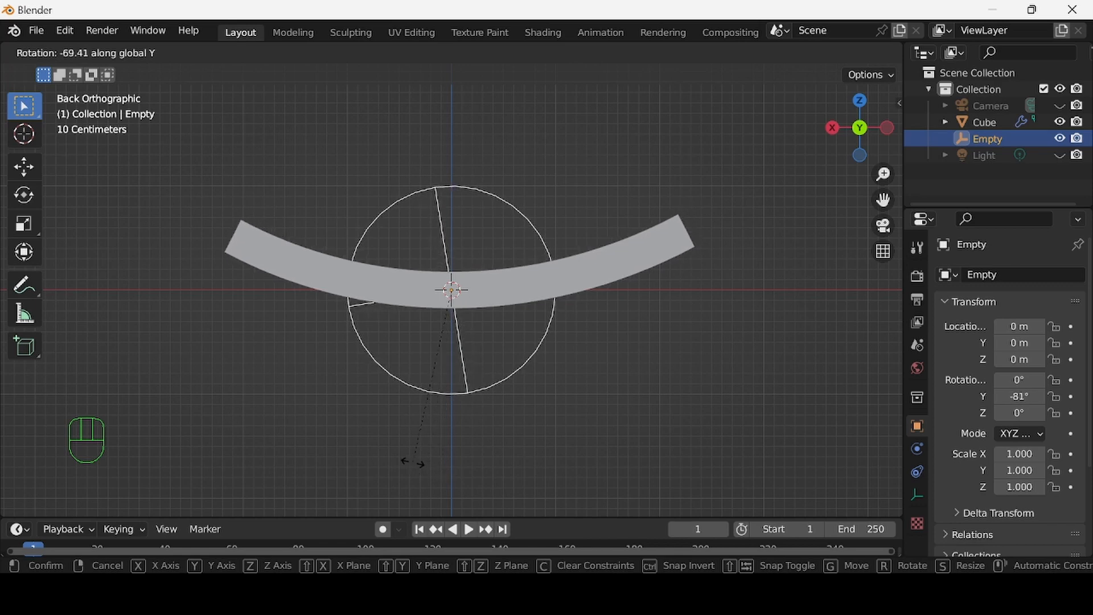
pyautogui.click(412, 462)
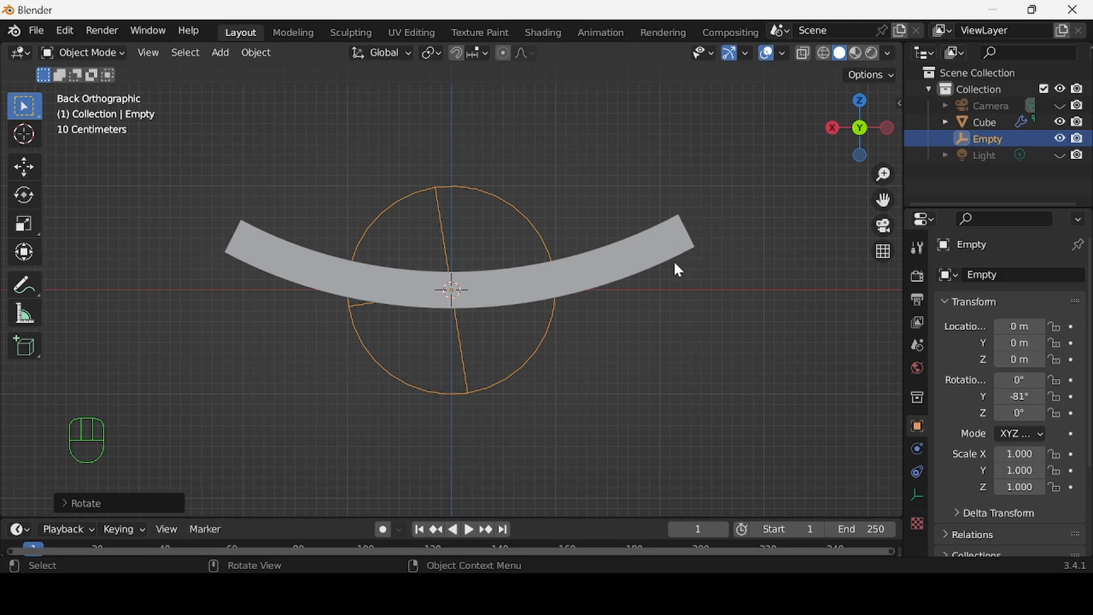
# Set the empty's Y rotation to exactly -90°.
pyautogui.press('n')
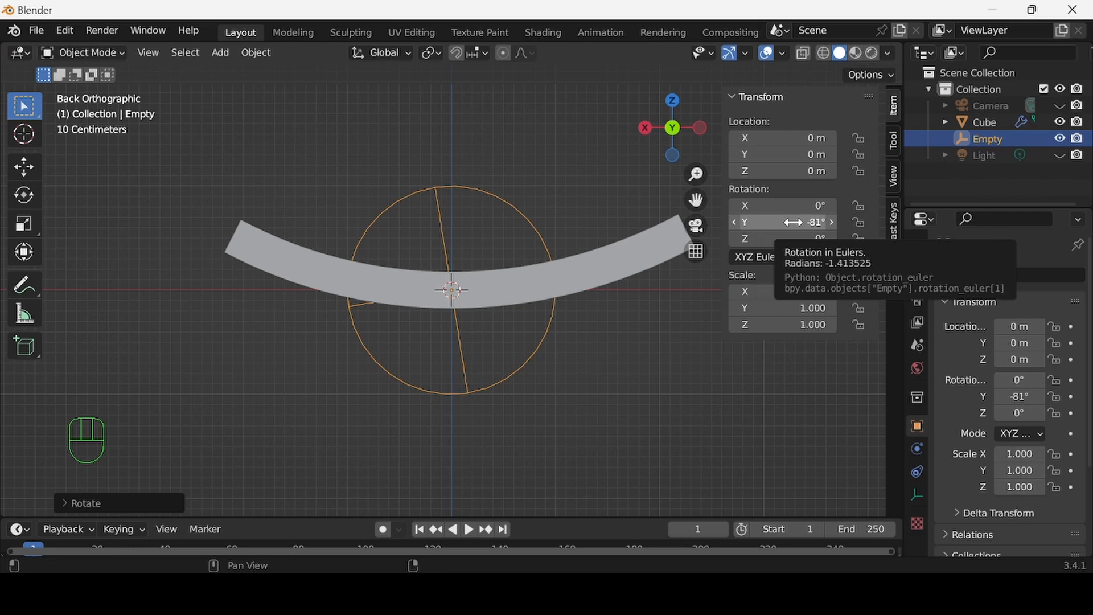
pyautogui.click(792, 222)
pyautogui.write('-90')
pyautogui.press('Return')
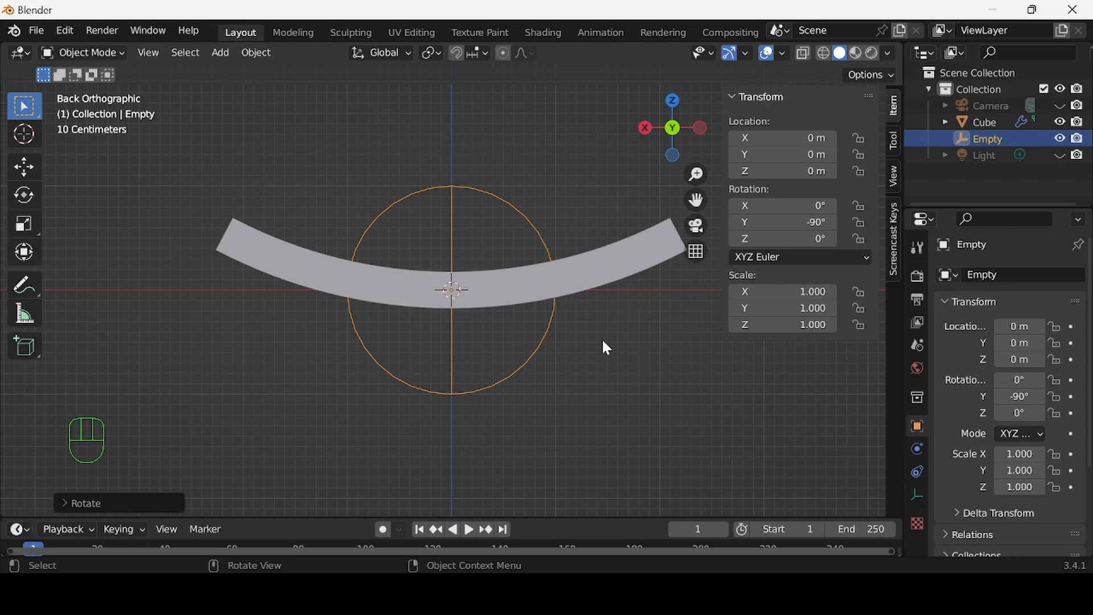
pyautogui.scroll(1, 603, 341)
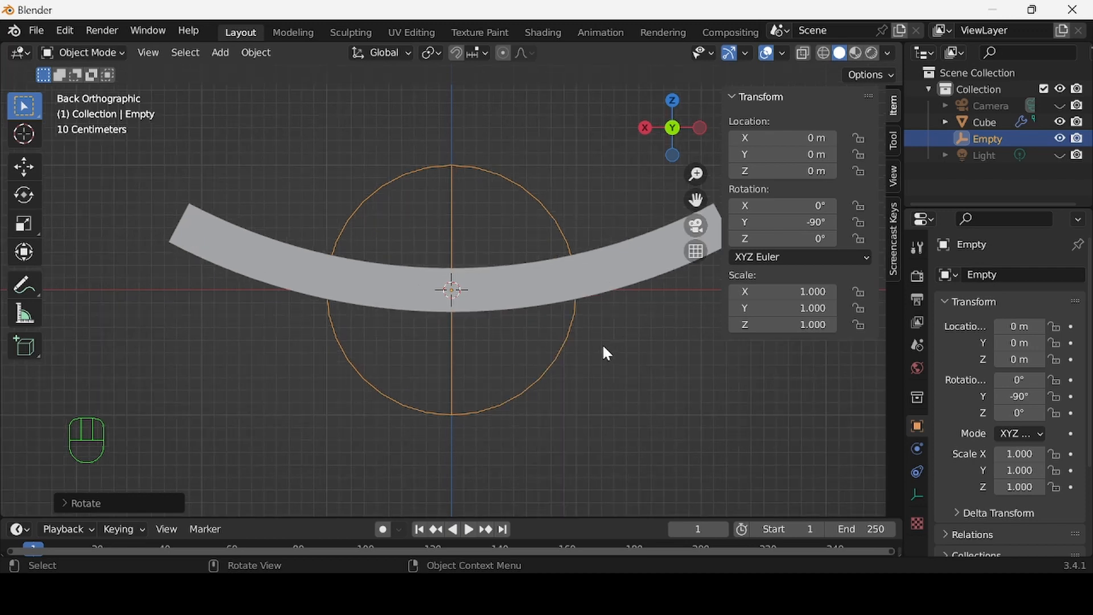
pyautogui.press('n')
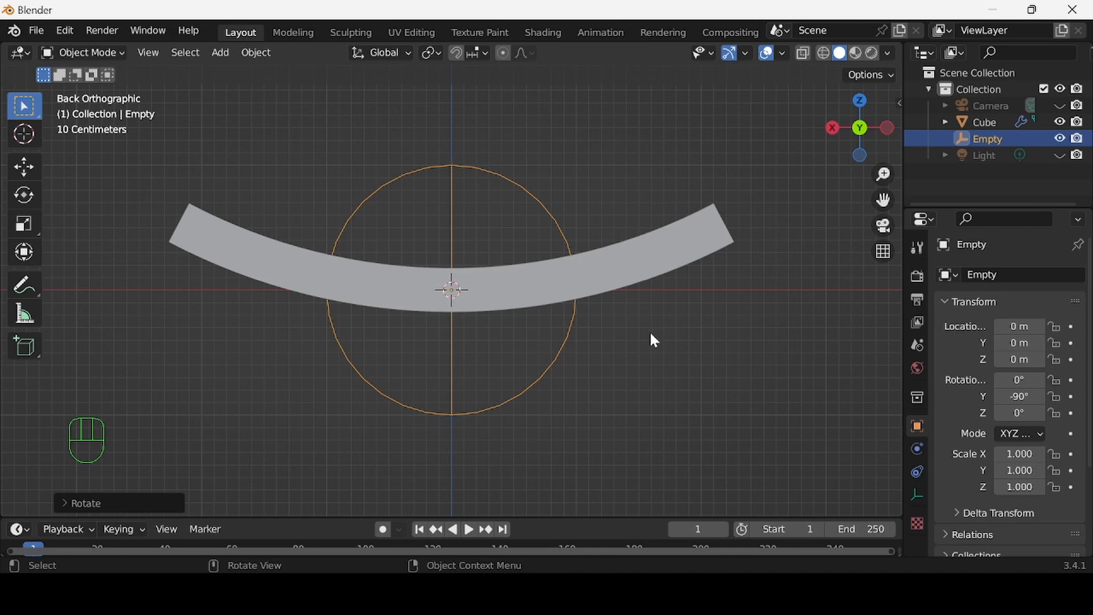
pyautogui.scroll(1, 652, 336)
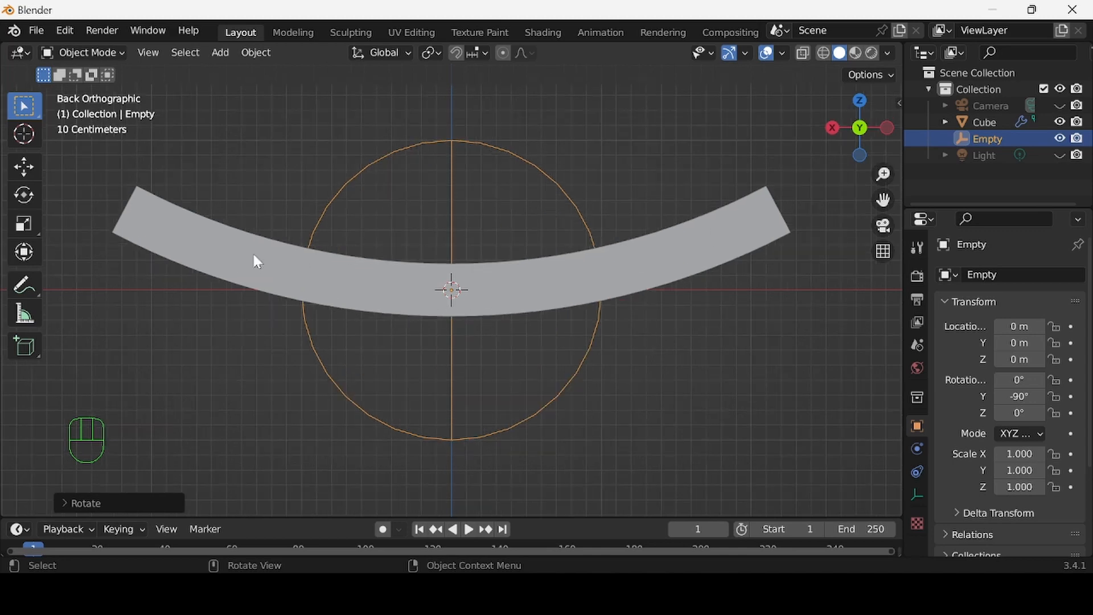
pyautogui.scroll(1, 765, 259)
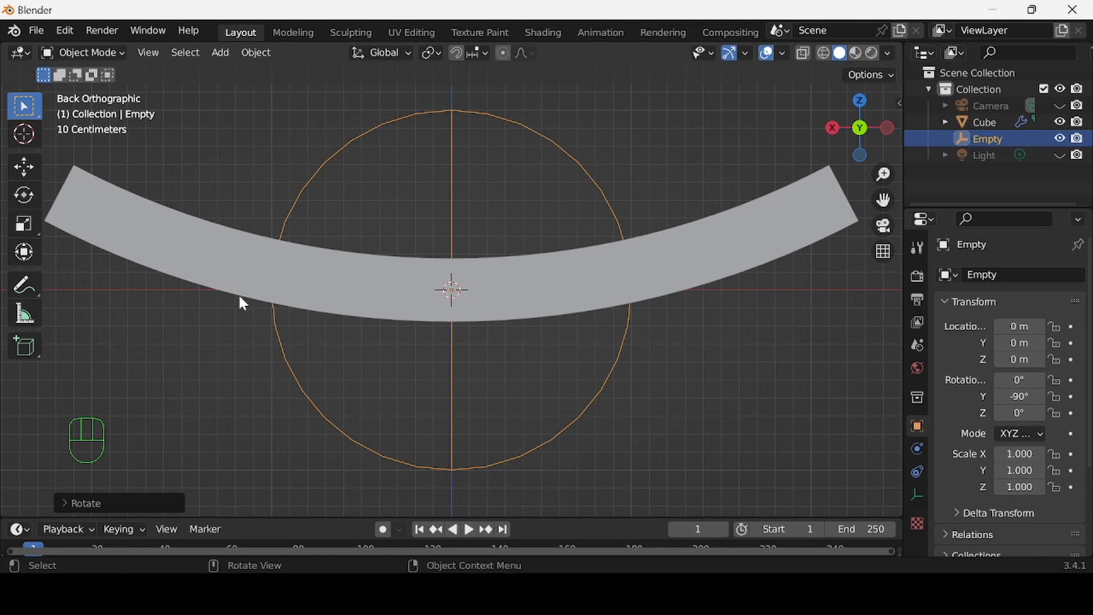
# Increase the slab's bend angle to 360° to close it into a full ring.
pyautogui.scroll(-4, 527, 313)
pyautogui.click(519, 292)
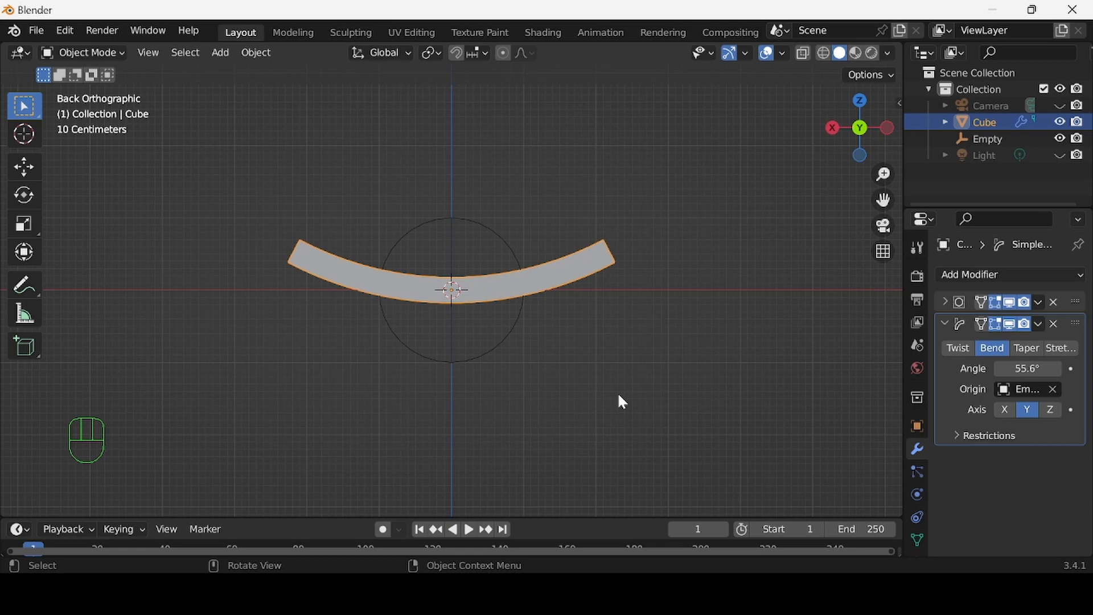
pyautogui.moveTo(1017, 367); pyautogui.dragTo(1078, 369)
pyautogui.scroll(3, 594, 322)
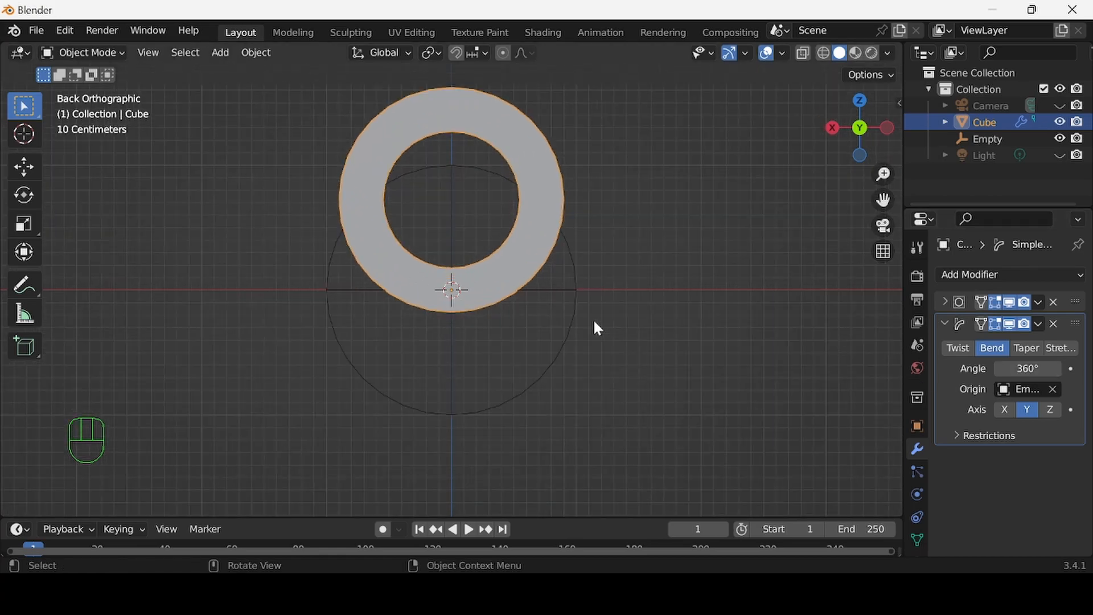
pyautogui.keyDown('shift'); pyautogui.moveTo(612, 298); pyautogui.dragTo(629, 366, button='middle'); pyautogui.keyUp('shift')
pyautogui.scroll(4, 626, 352)
pyautogui.scroll(-2, 627, 349)
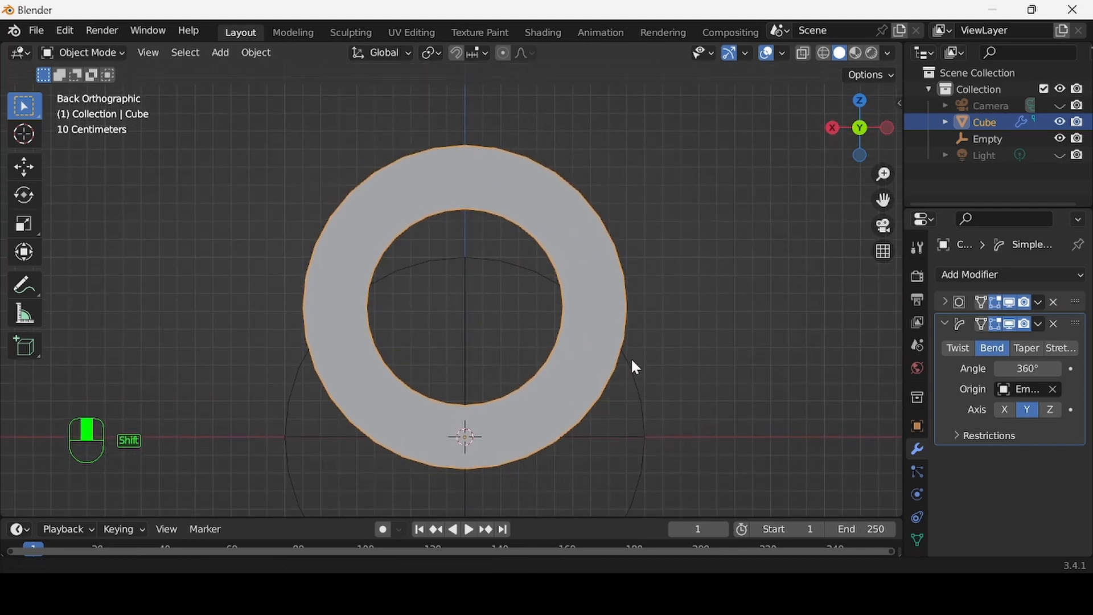
pyautogui.scroll(1, 636, 355)
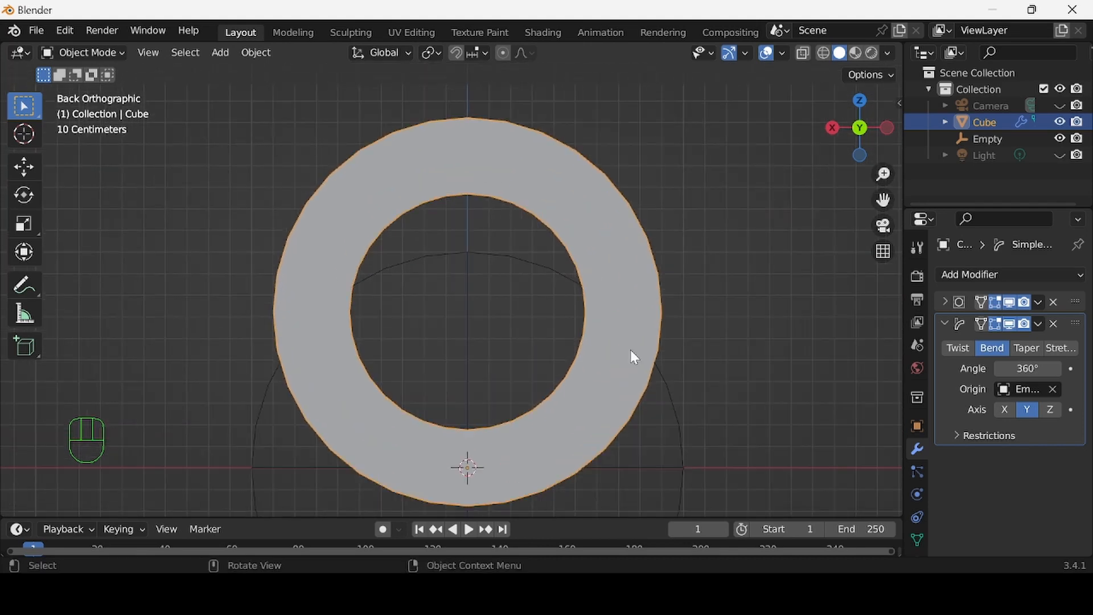
pyautogui.scroll(-1, 630, 350)
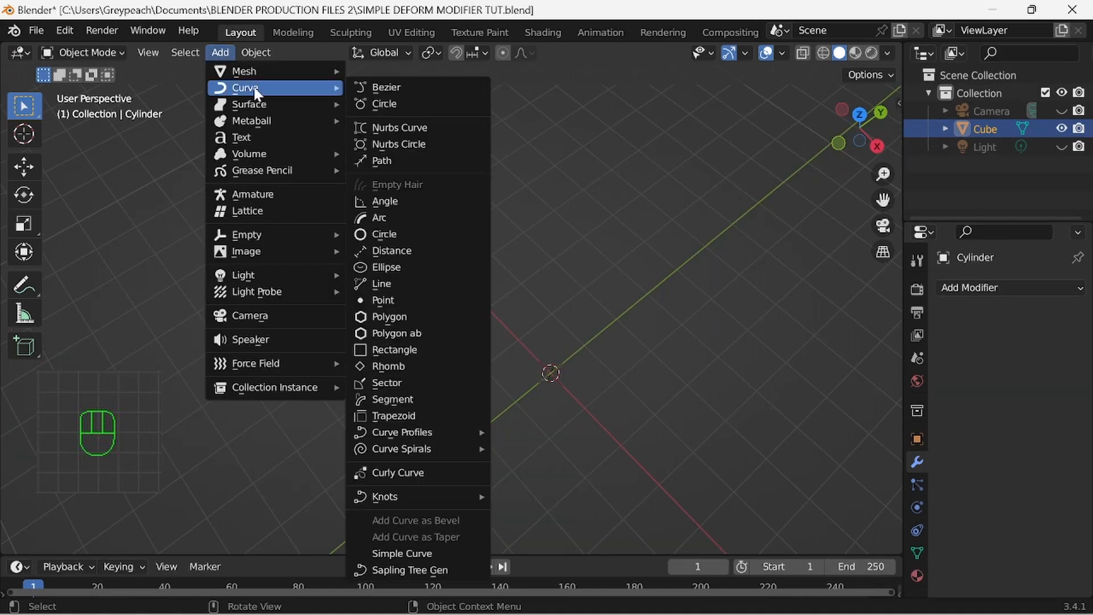
# Add a new cube at the origin and stretch it about 4.9 times along the global Y axis.
pyautogui.click(428, 85)
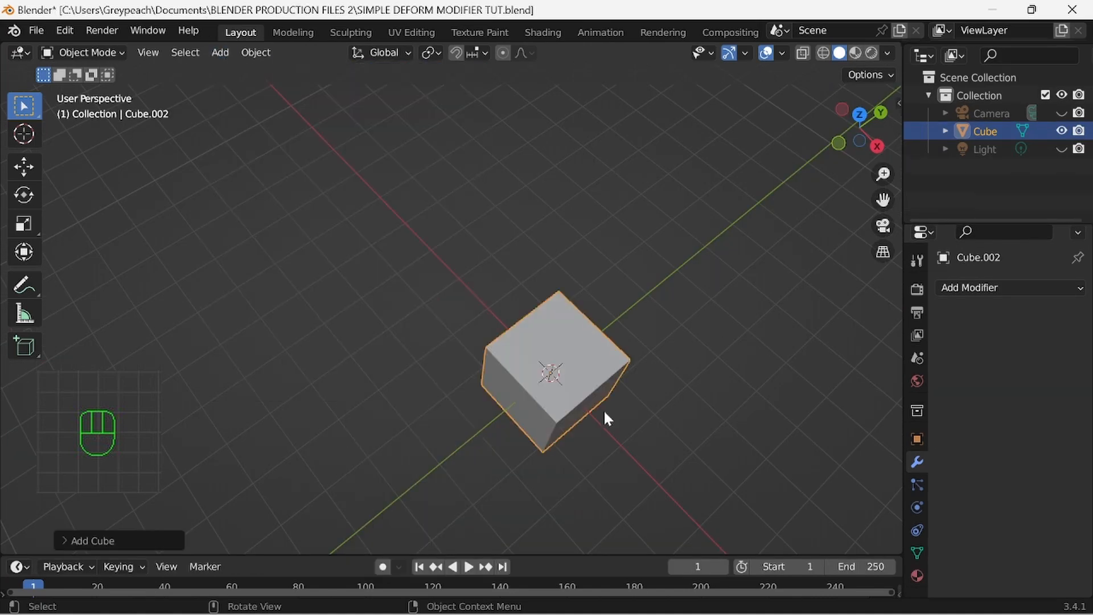
pyautogui.moveTo(605, 418); pyautogui.dragTo(558, 394, button='middle')
pyautogui.press('s')
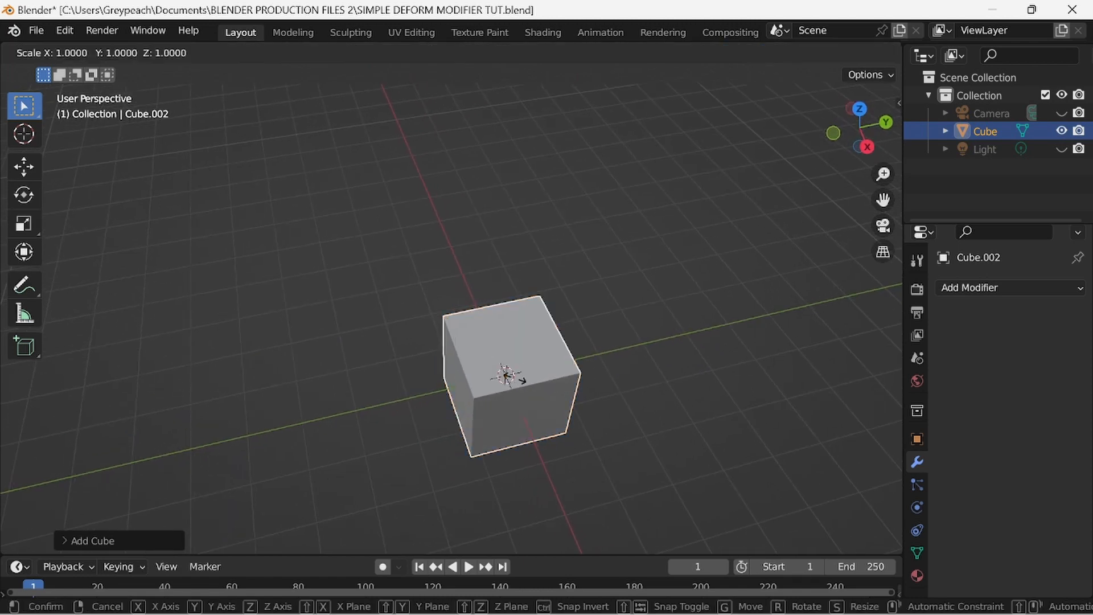
pyautogui.press('y')
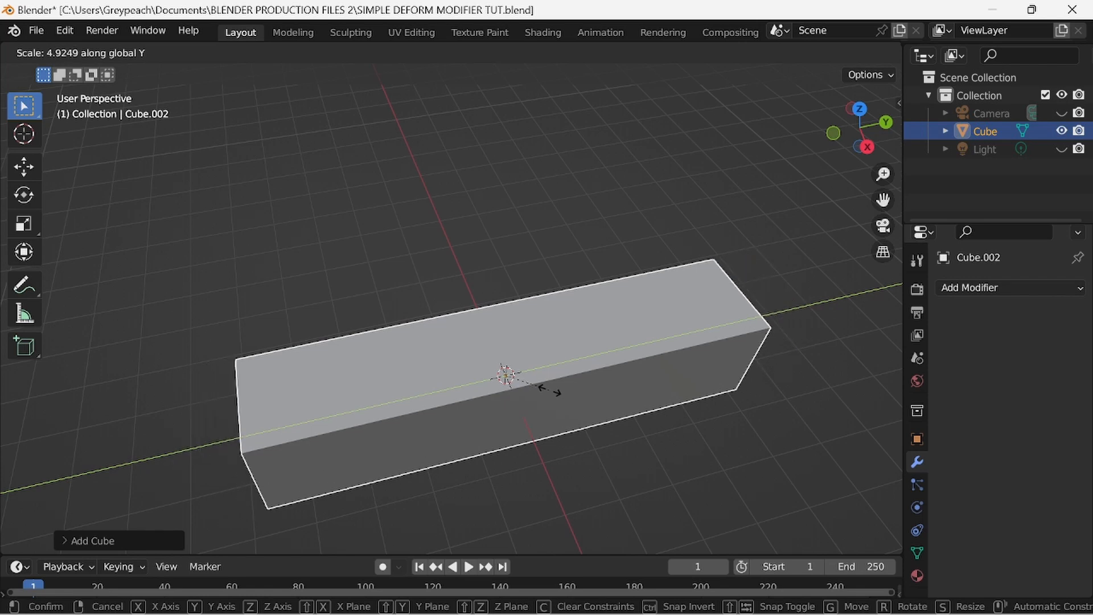
pyautogui.click(513, 438)
# Widen the stretched cube about 1.8 times along X and flatten it to about 0.135 along Z to form a thin slab.
pyautogui.press('s')
pyautogui.press('x')
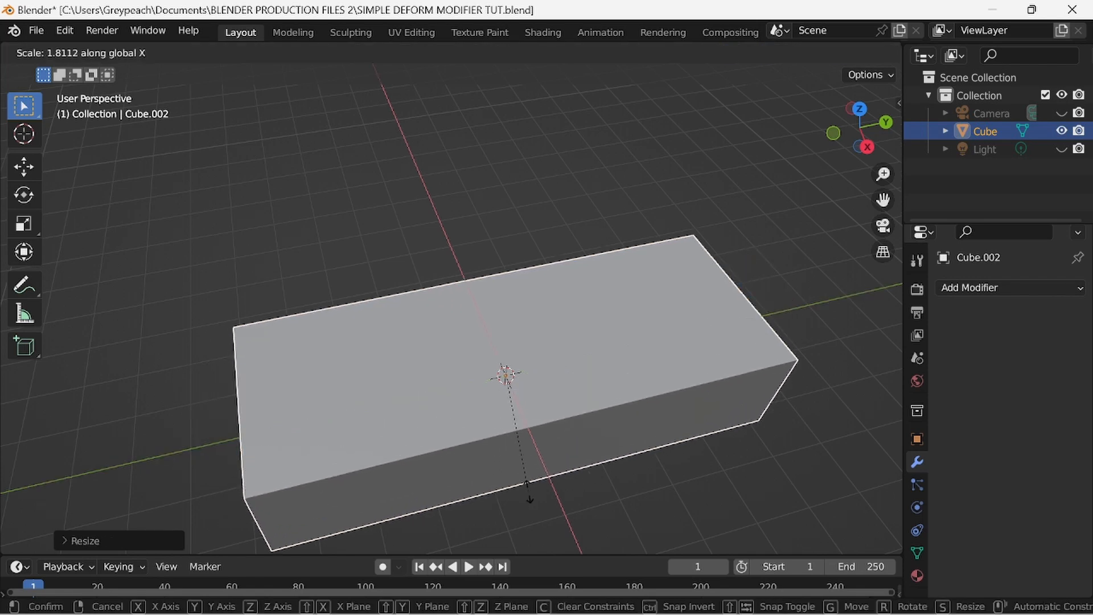
pyautogui.click(528, 495)
pyautogui.press('s')
pyautogui.press('z')
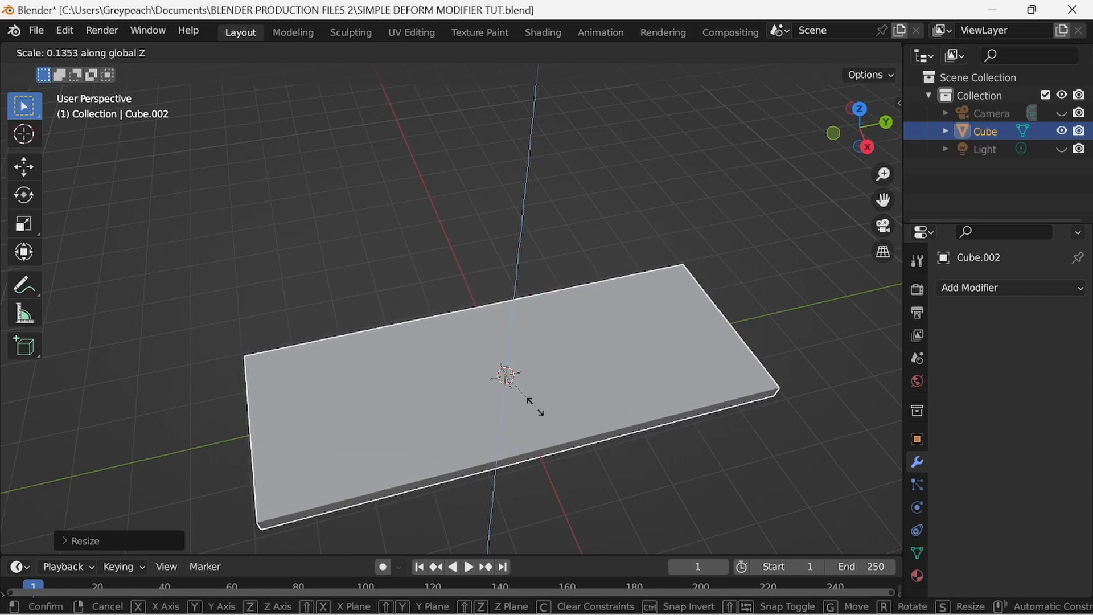
pyautogui.click(535, 414)
pyautogui.moveTo(707, 453); pyautogui.dragTo(347, 323, button='middle')
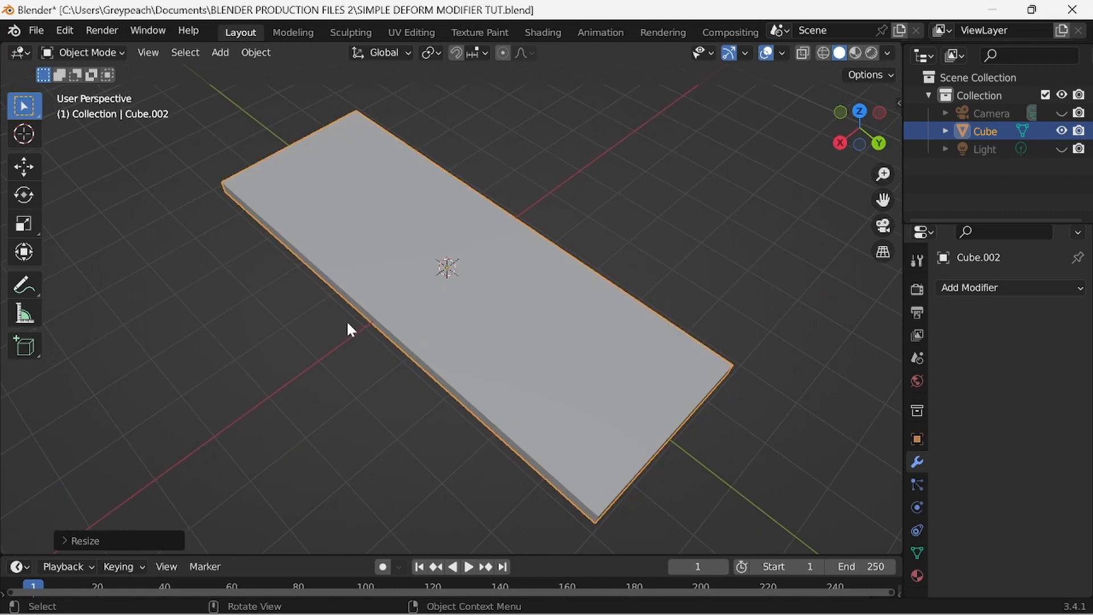
# Add a sphere-shaped empty at the world origin in the middle of the slab.
pyautogui.click(222, 53)
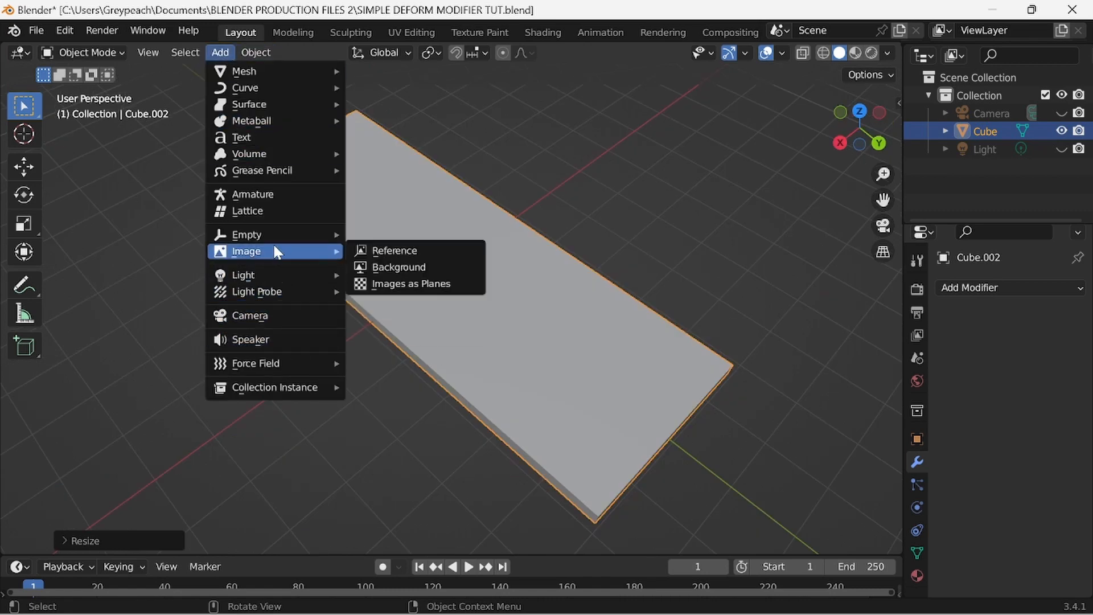
pyautogui.moveTo(285, 235)
pyautogui.click(418, 325)
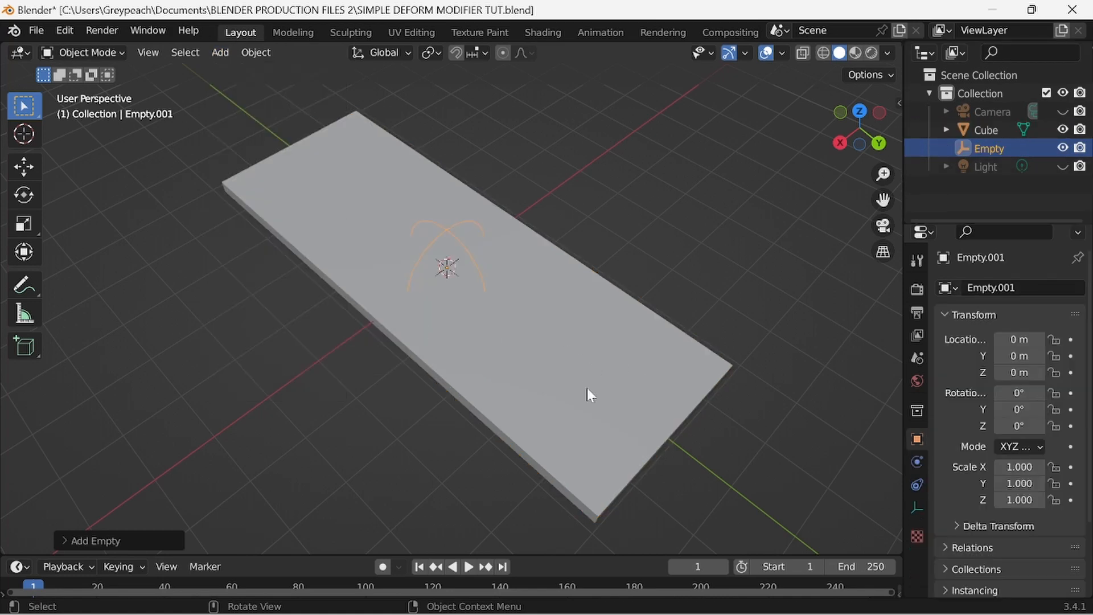
pyautogui.moveTo(539, 389); pyautogui.dragTo(541, 370, button='middle')
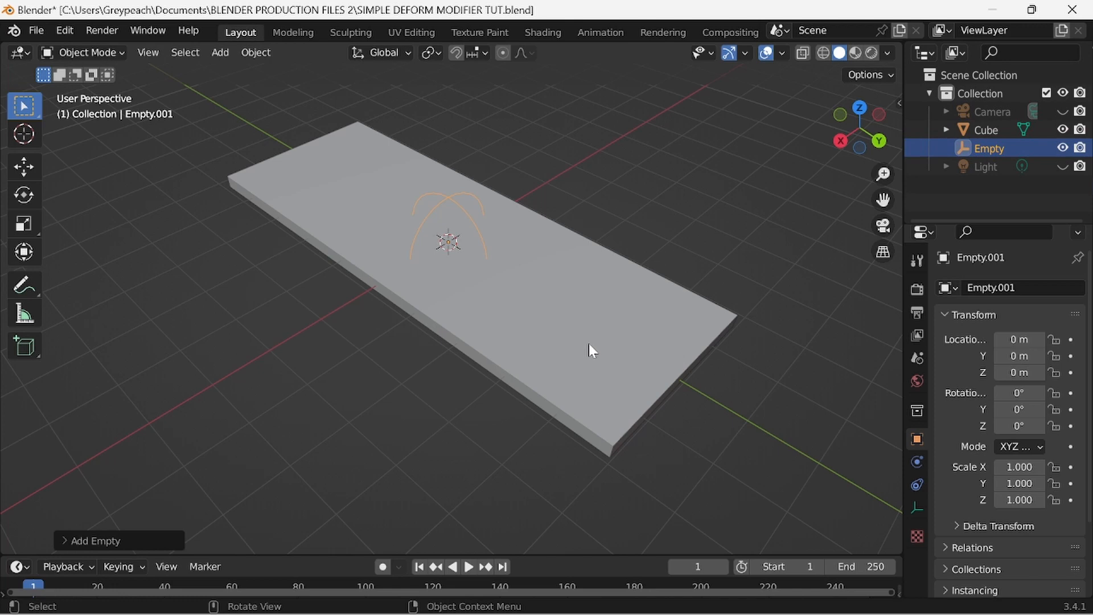
# Enter Edit Mode on the new slab, switch to face selection and deselect all its faces.
pyautogui.click(592, 313)
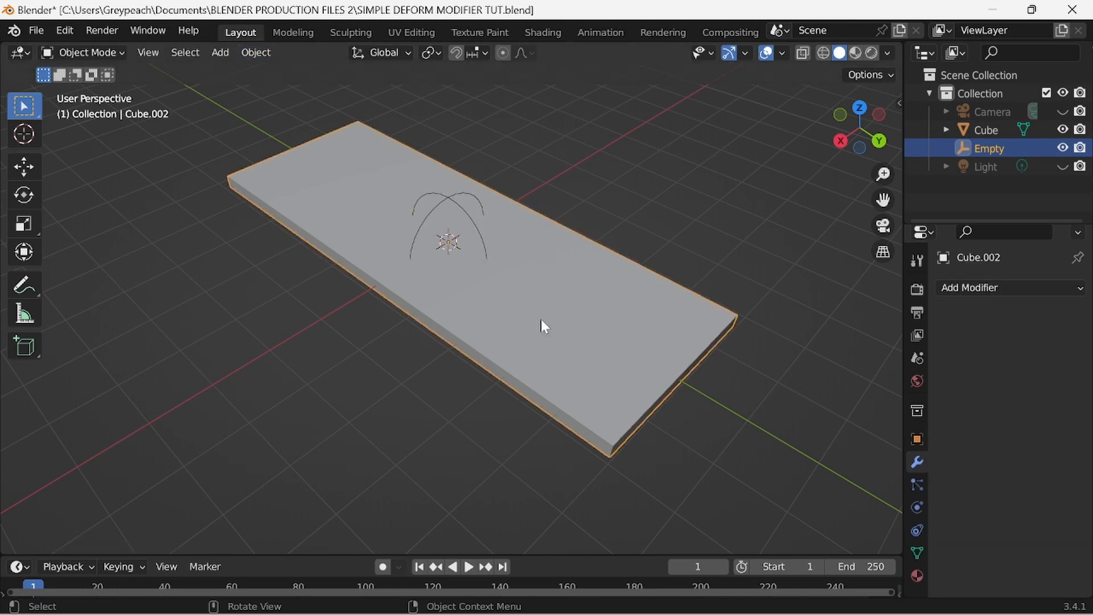
pyautogui.click(86, 53)
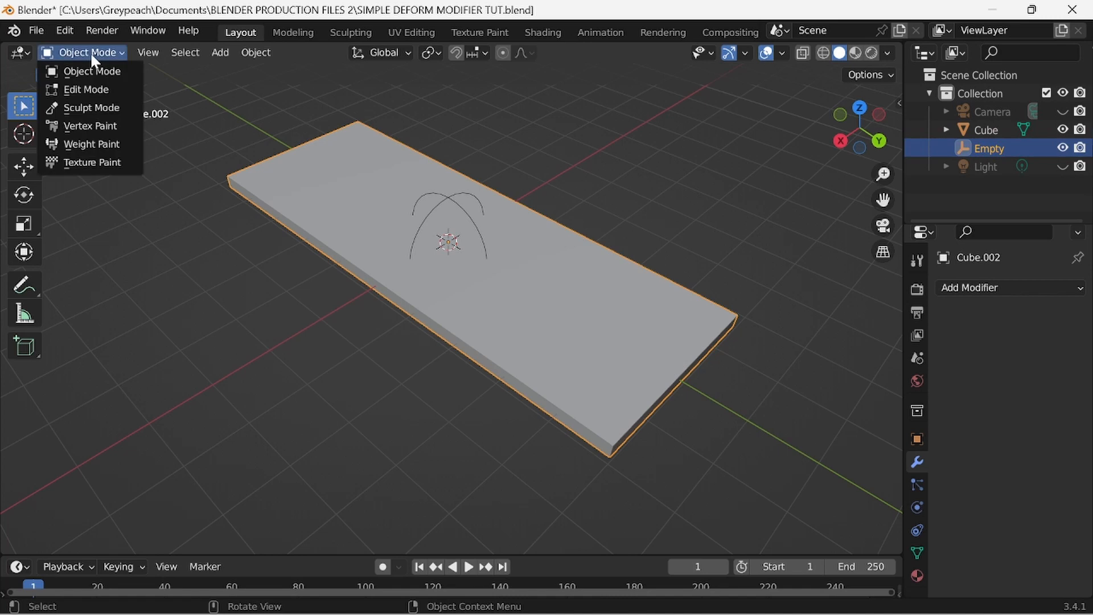
pyautogui.click(103, 89)
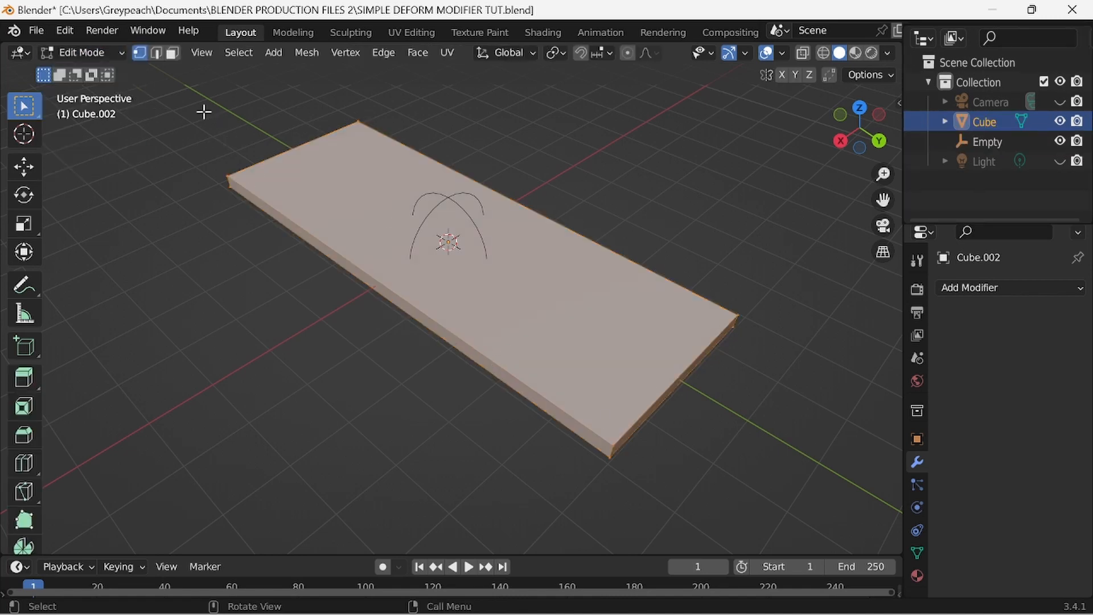
pyautogui.click(172, 53)
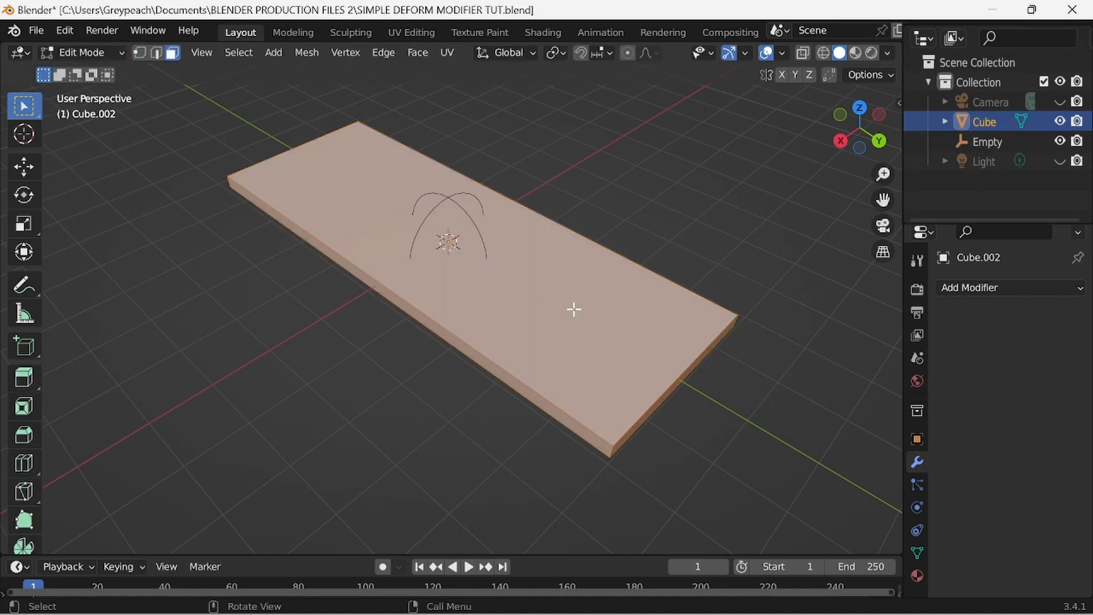
pyautogui.hotkey('alt', 'a')
pyautogui.moveTo(714, 393); pyautogui.dragTo(705, 363, button='middle')
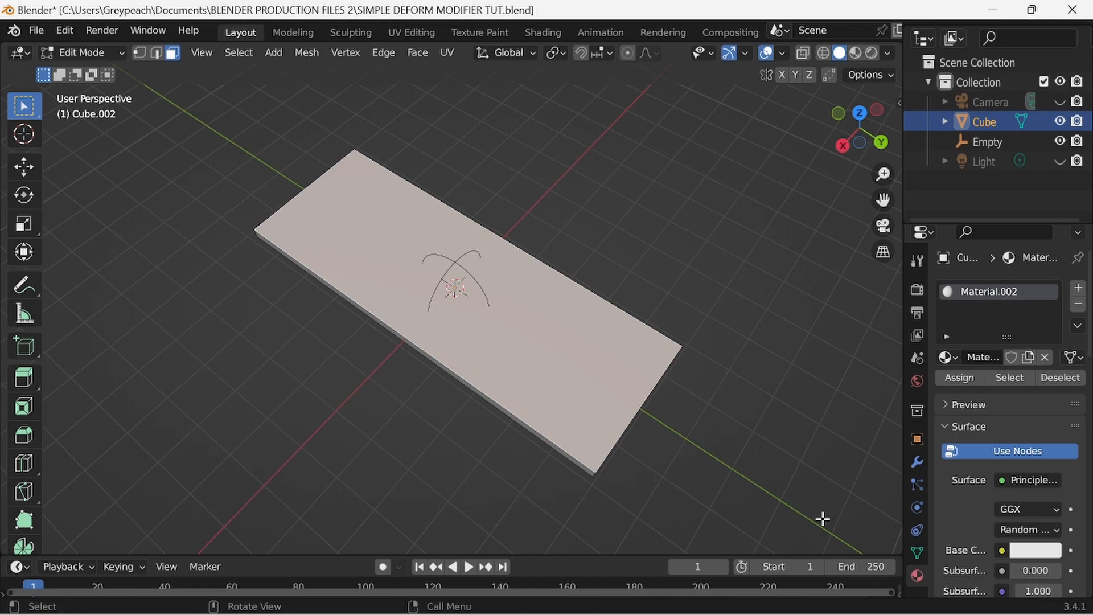
# Switch to the Shading workspace to show the slab's material nodes.
pyautogui.click(541, 32)
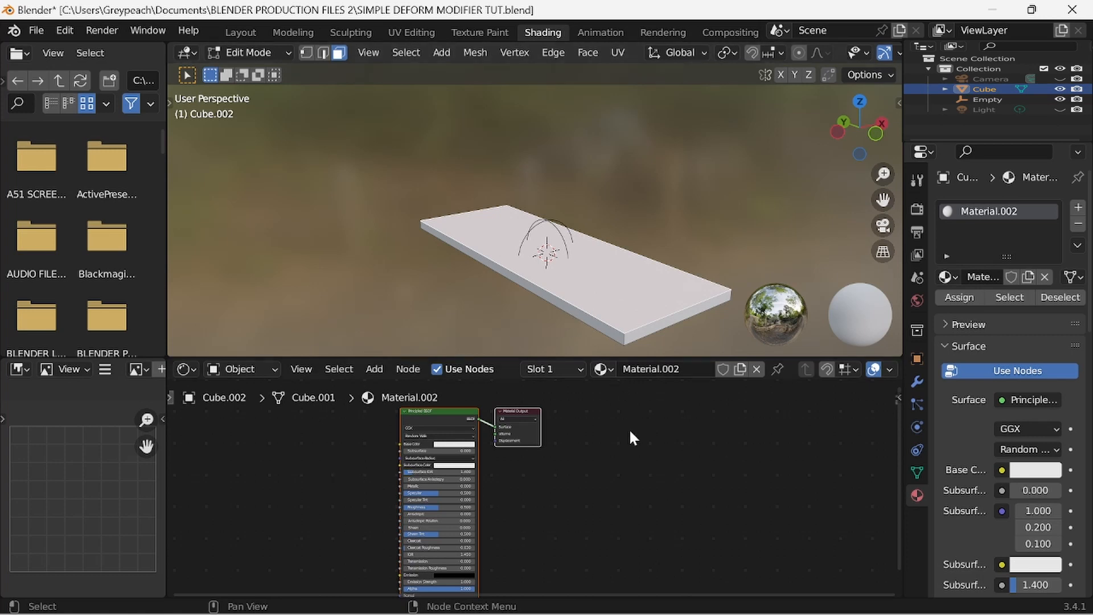
pyautogui.scroll(-1, 683, 450)
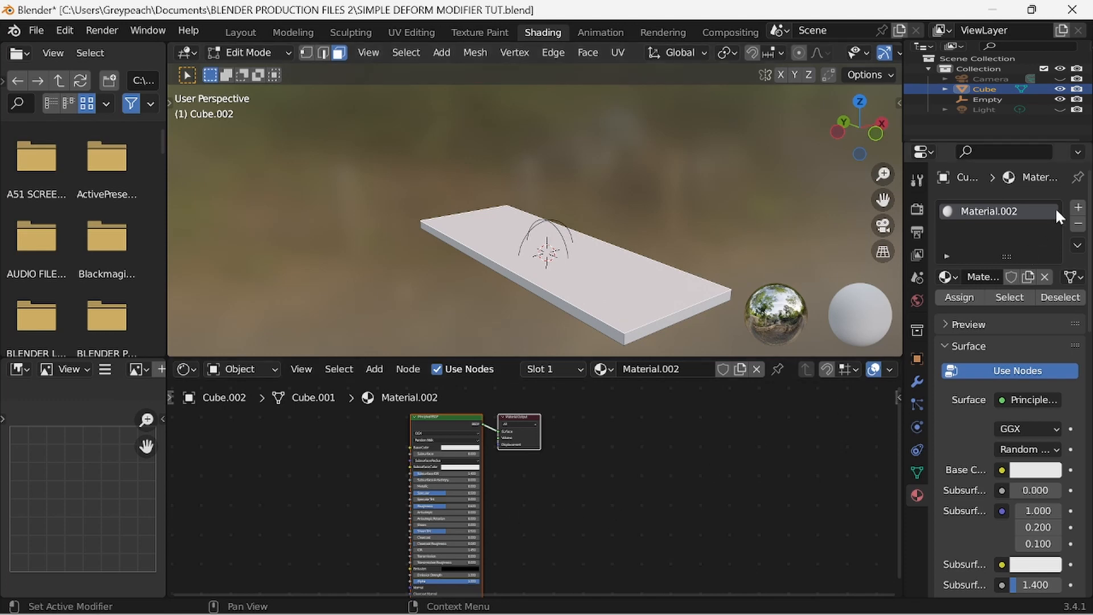
# Add a second material slot to the slab and create a new material in it.
pyautogui.click(1078, 212)
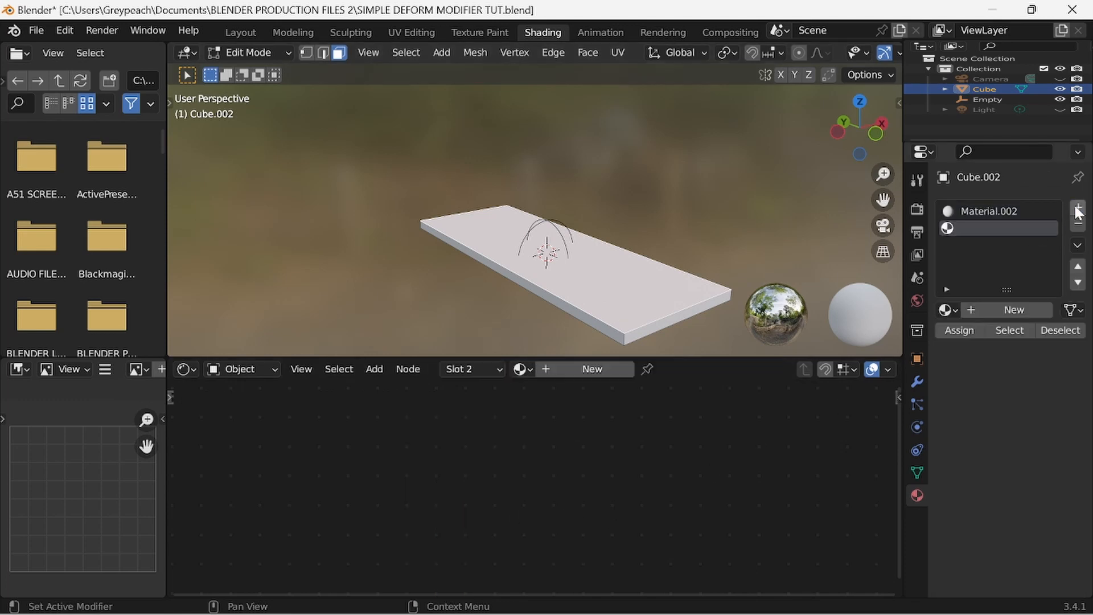
pyautogui.click(1012, 310)
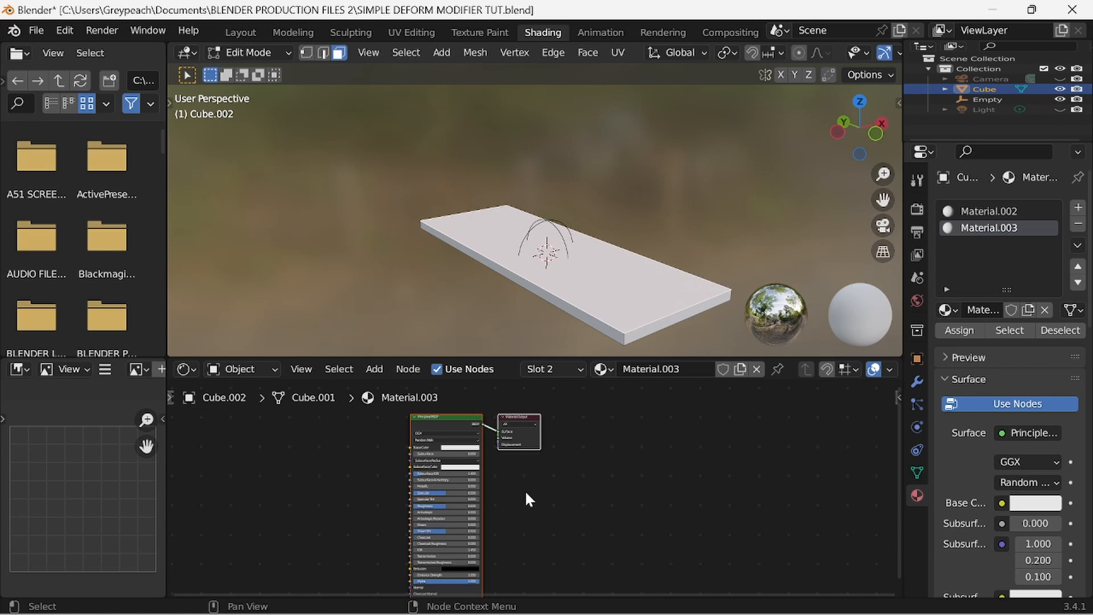
pyautogui.scroll(1, 518, 477)
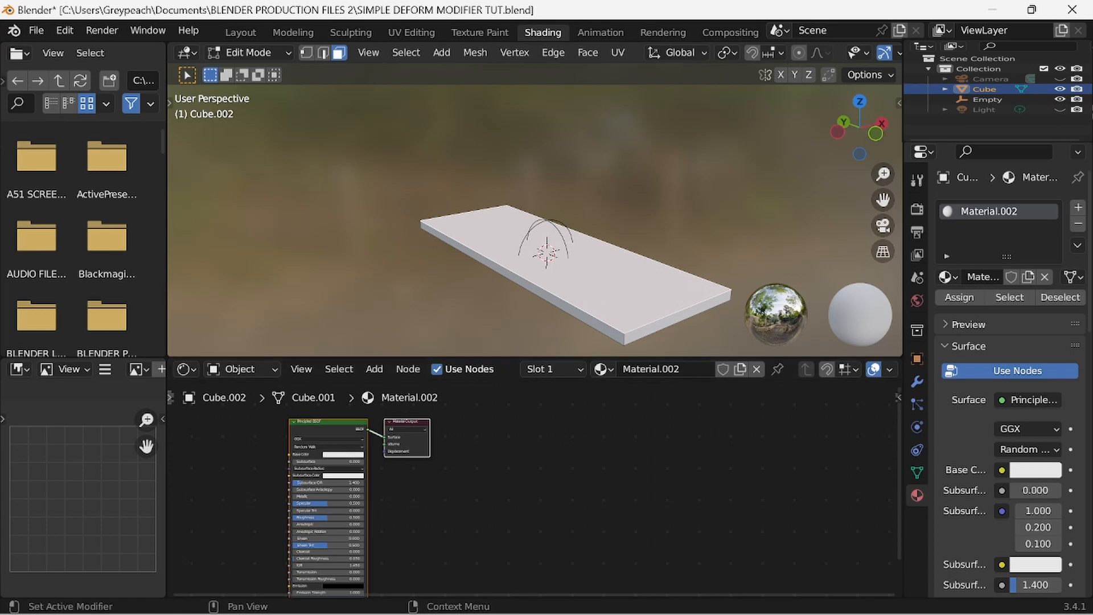
# Give the slab a second material slot containing a new material, and maximize the material's node view.
pyautogui.click(1077, 207)
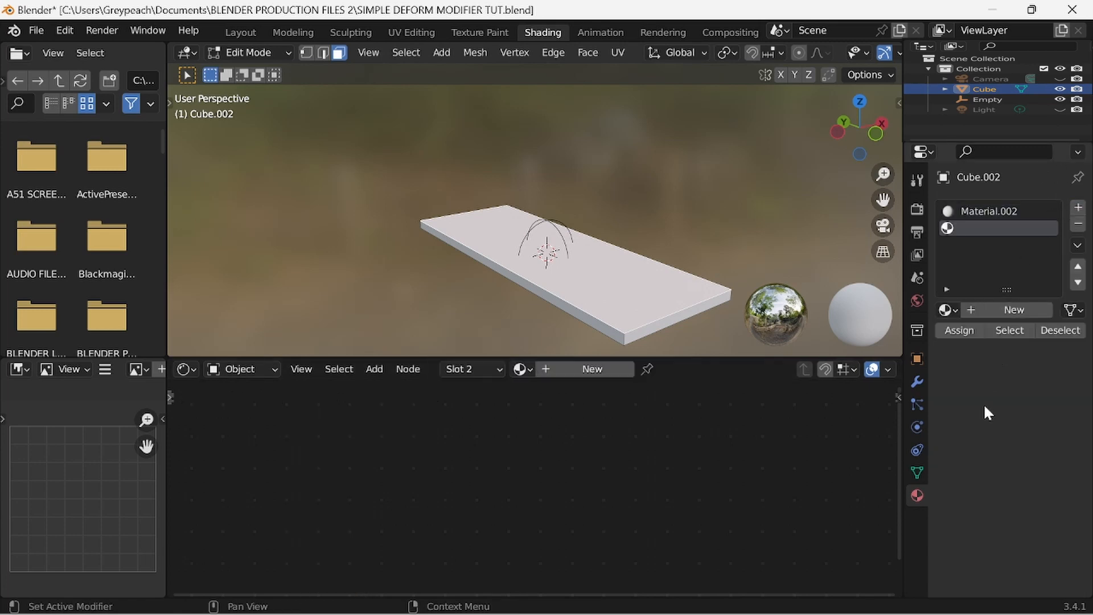
pyautogui.click(1023, 312)
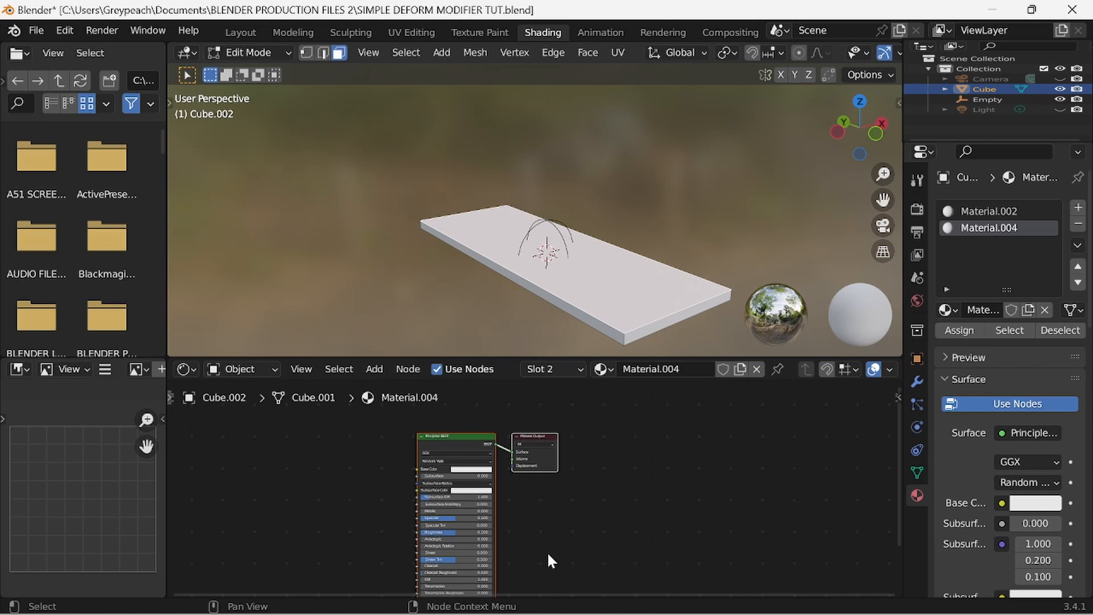
pyautogui.hotkey('ctrl', 'space')
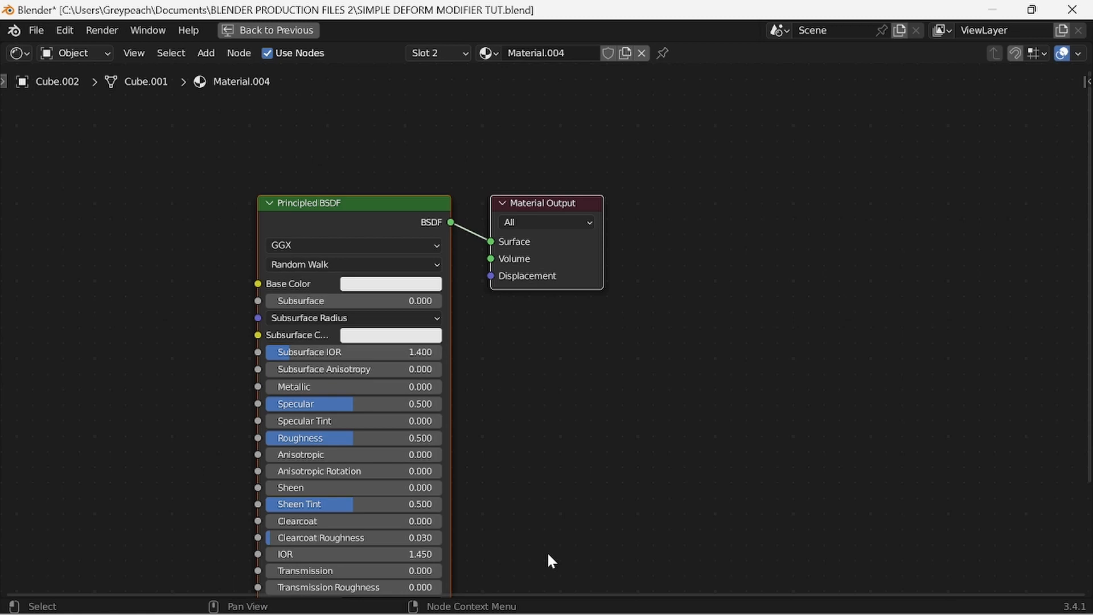
pyautogui.hotkey('ctrl', 'space')
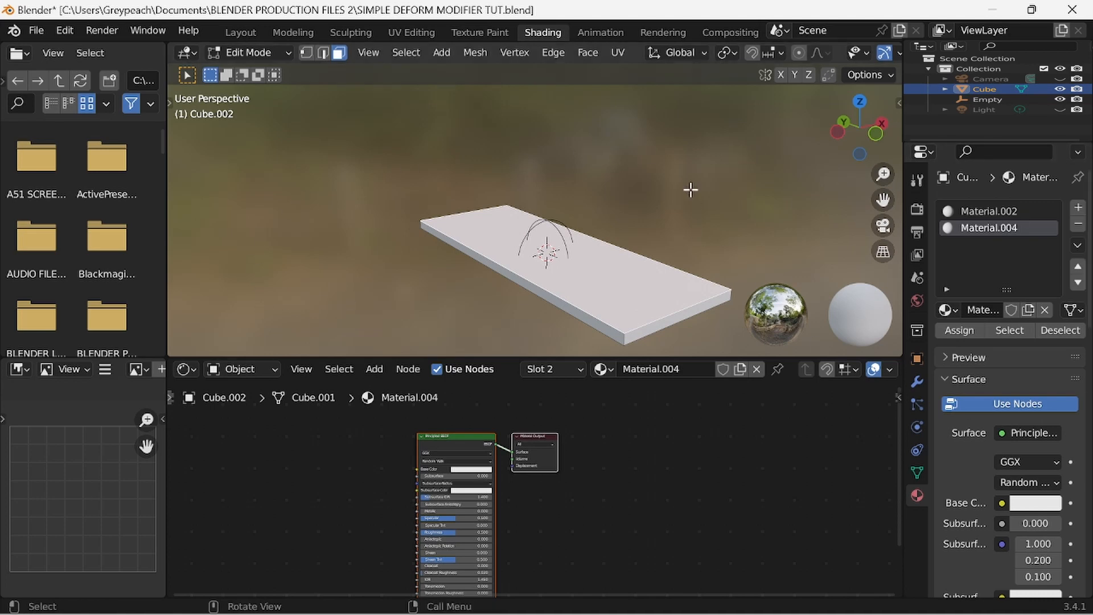
pyautogui.hotkey('ctrl', 'space')
pyautogui.hotkey('ctrl', 'space')
pyautogui.hotkey('ctrl', 'space')
pyautogui.rightClick(808, 459)
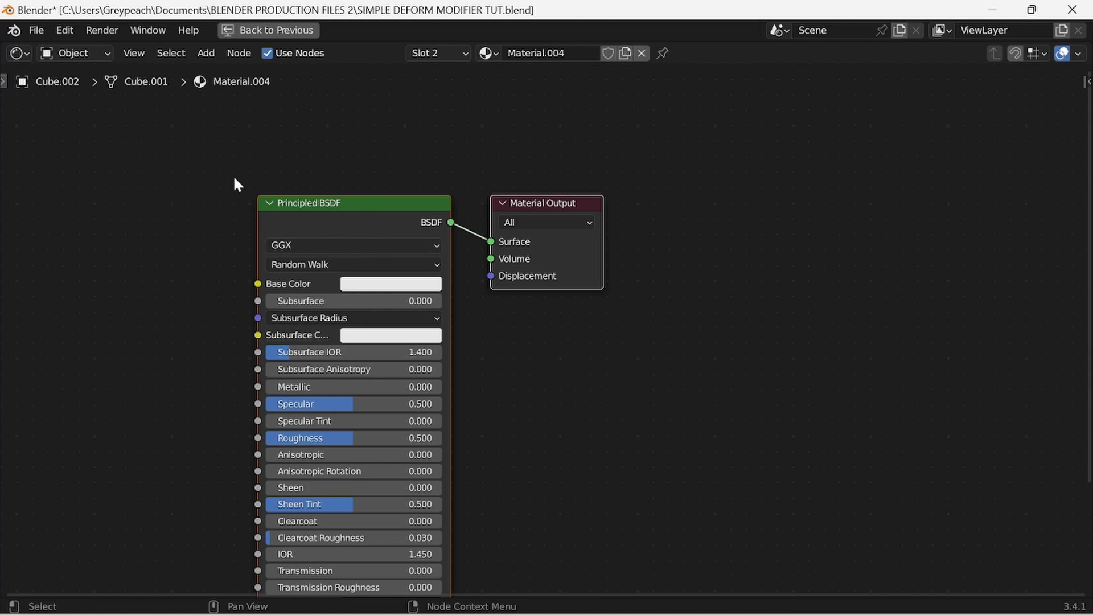
# Add a Brick Texture node and connect its Color output to the Principled BSDF's Base Color.
pyautogui.moveTo(345, 204); pyautogui.dragTo(581, 108)
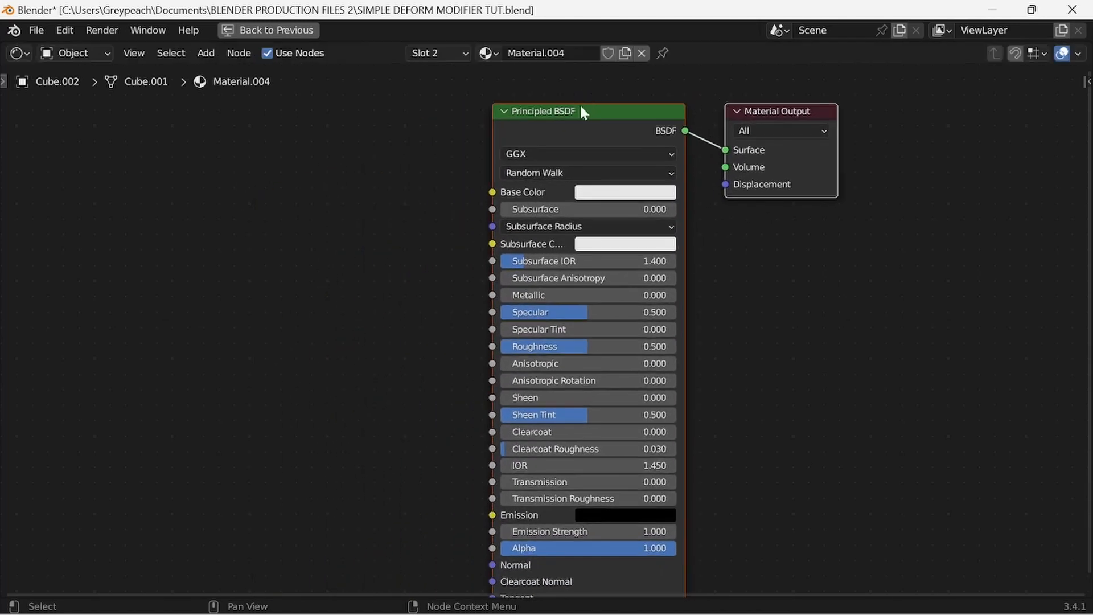
pyautogui.click(207, 54)
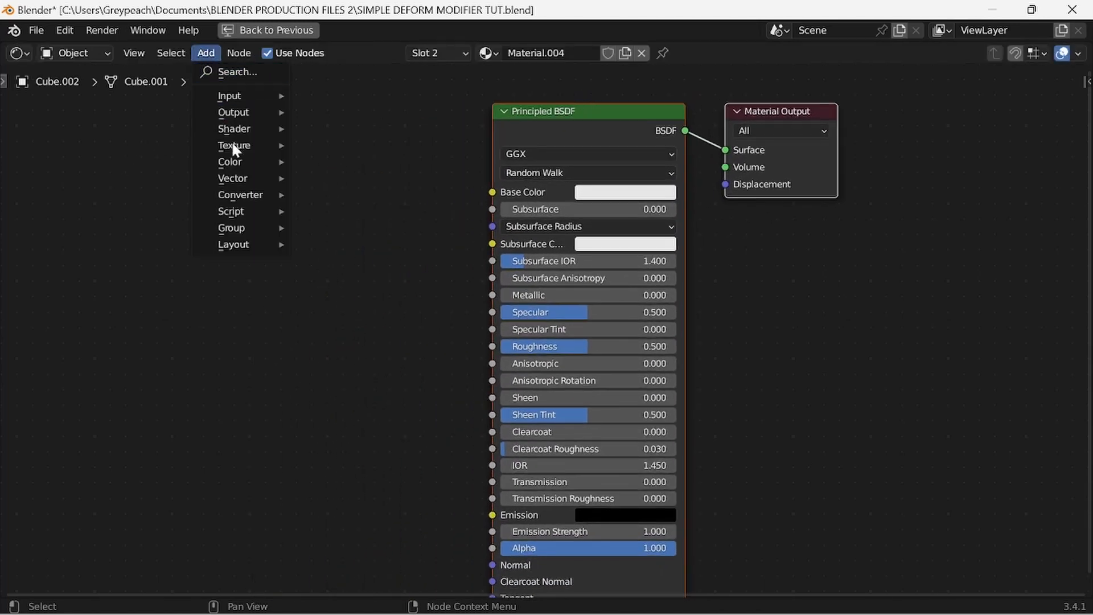
pyautogui.moveTo(242, 145)
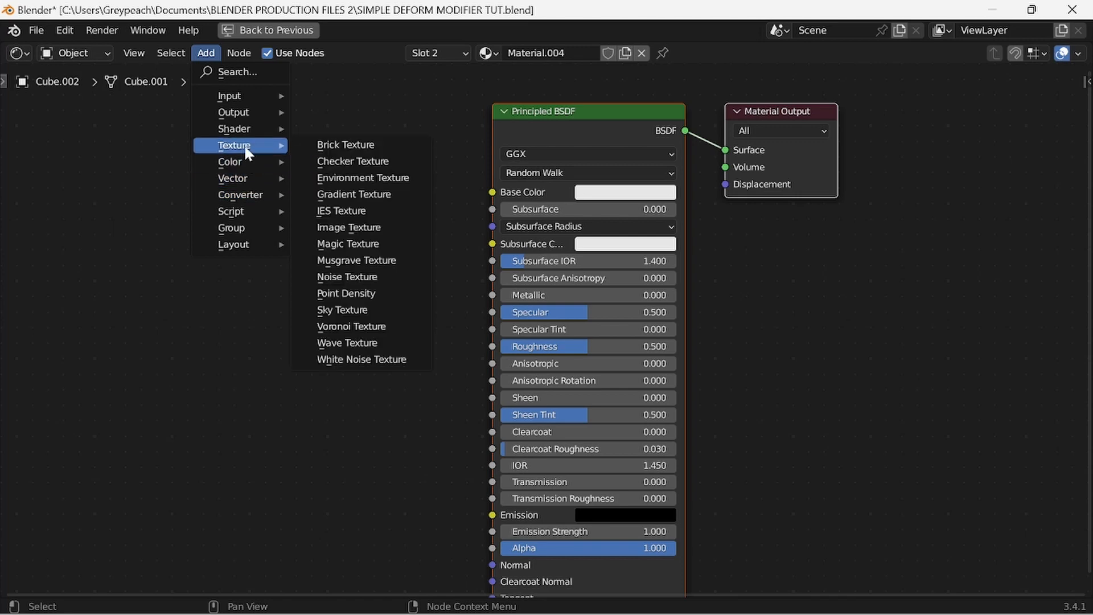
pyautogui.click(354, 146)
pyautogui.click(221, 197)
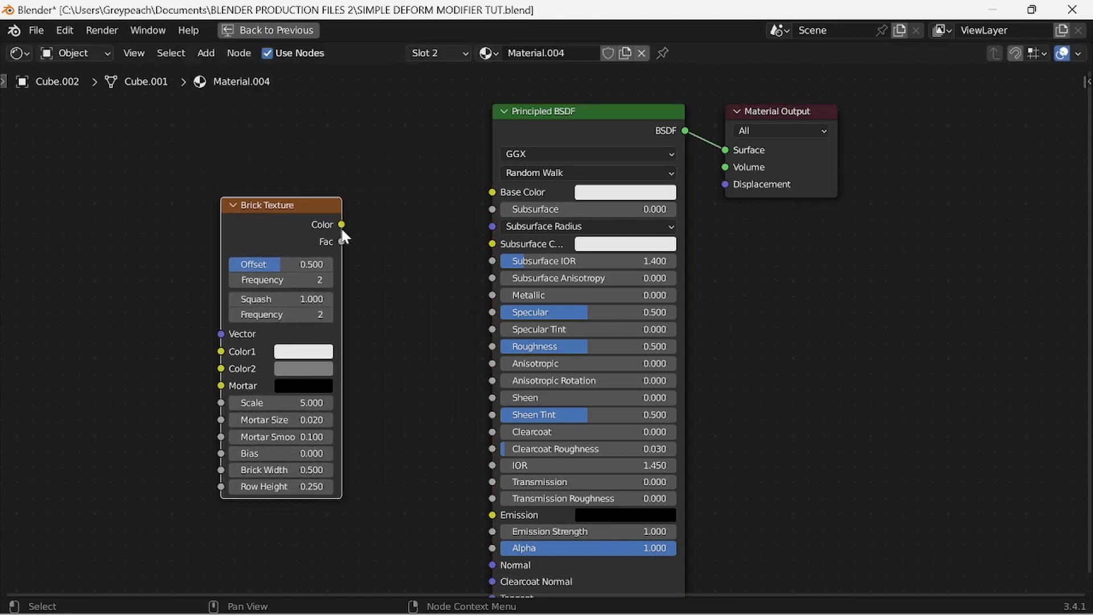
pyautogui.moveTo(342, 225); pyautogui.dragTo(492, 196)
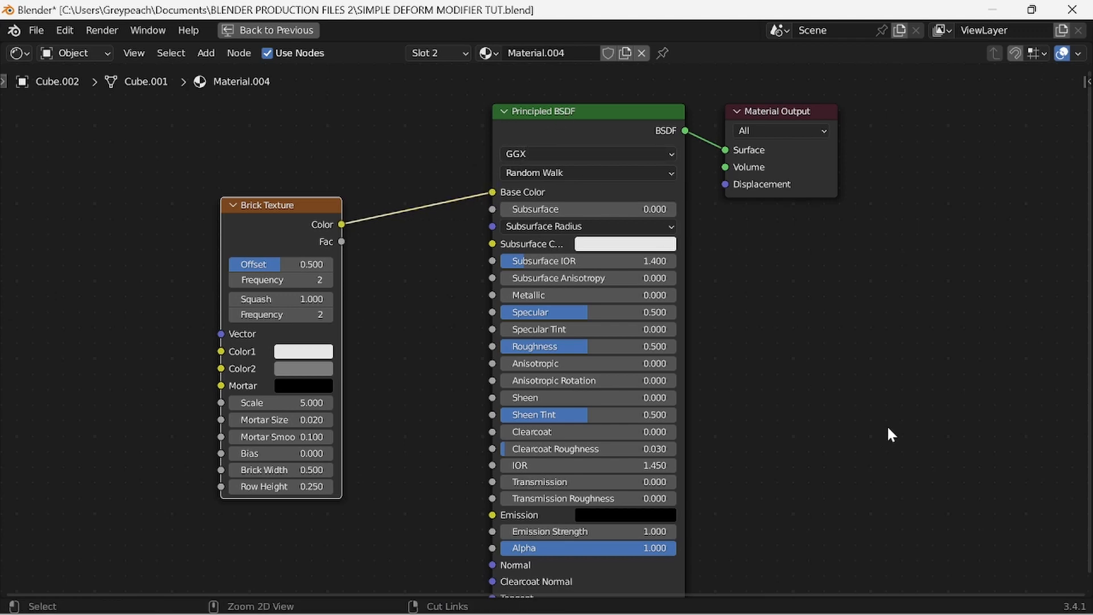
# Restore the full Shading layout and assign the brick material to the slab's top face.
pyautogui.hotkey('ctrl', 'space')
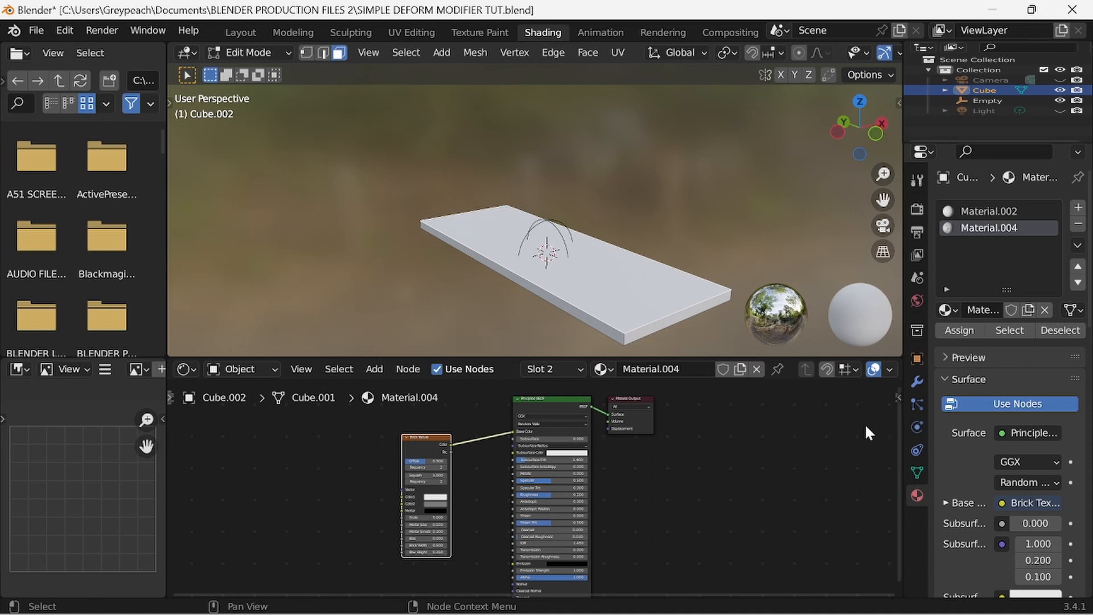
pyautogui.click(960, 330)
pyautogui.scroll(-3, 664, 316)
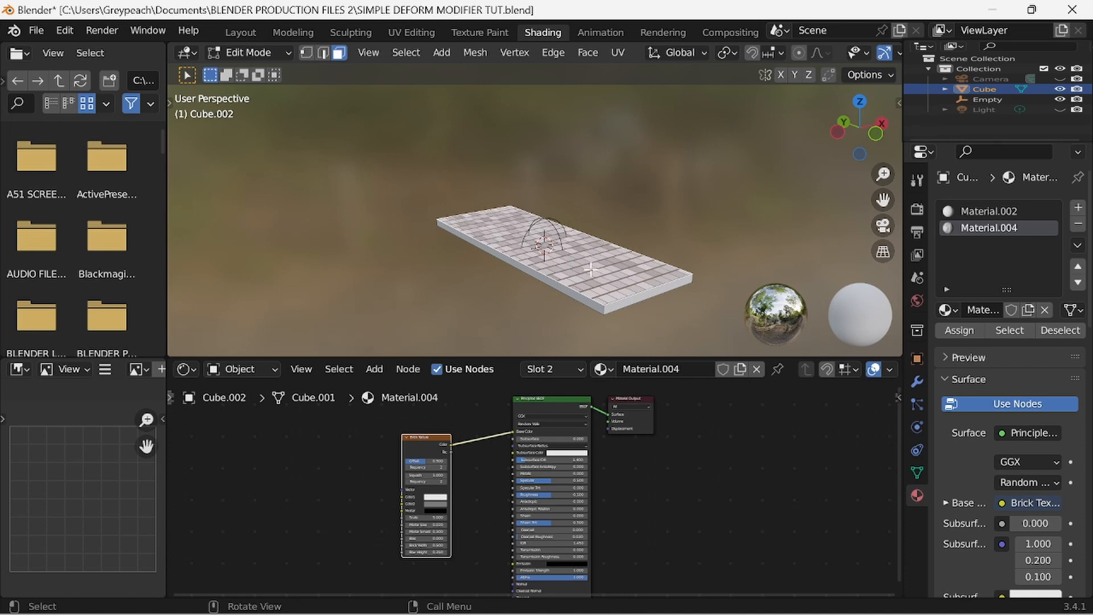
# Switch to the Layout workspace, show the slab in Material Preview shading and return to Object Mode.
pyautogui.click(236, 33)
pyautogui.scroll(1, 684, 402)
pyautogui.moveTo(377, 525); pyautogui.dragTo(369, 512, button='middle')
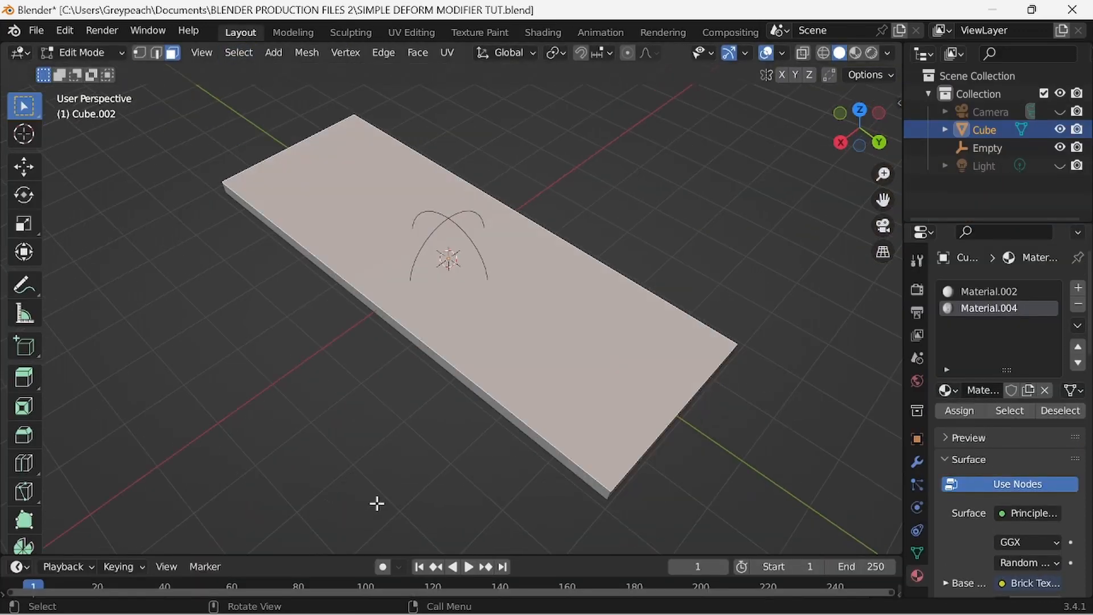
pyautogui.click(854, 54)
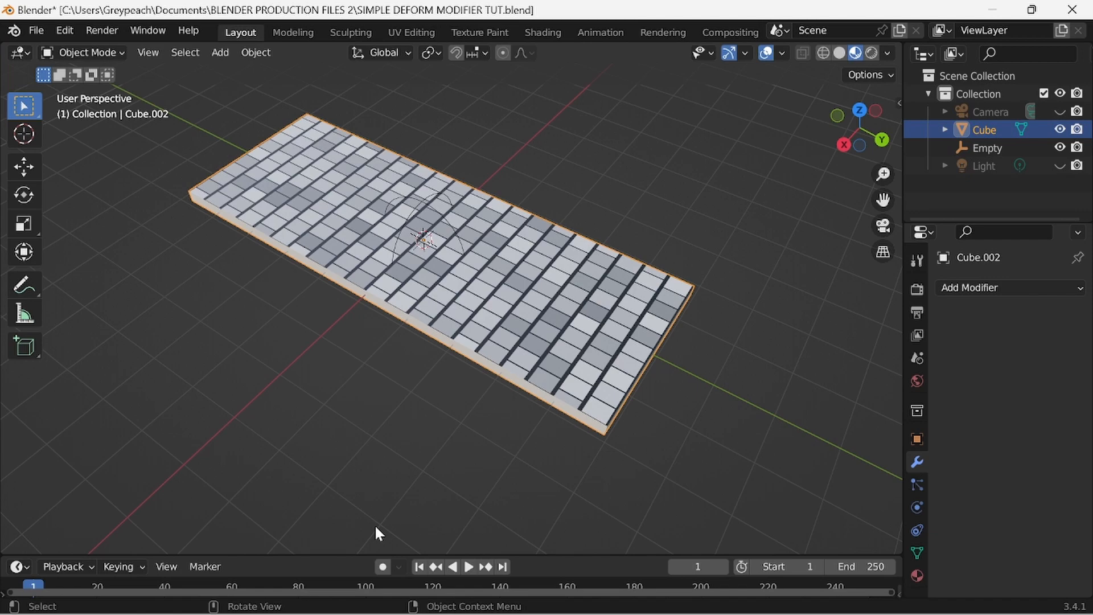
# Add a Simple-type Subdivision Surface modifier to the slab with viewport and render levels set to 5.
pyautogui.click(980, 288)
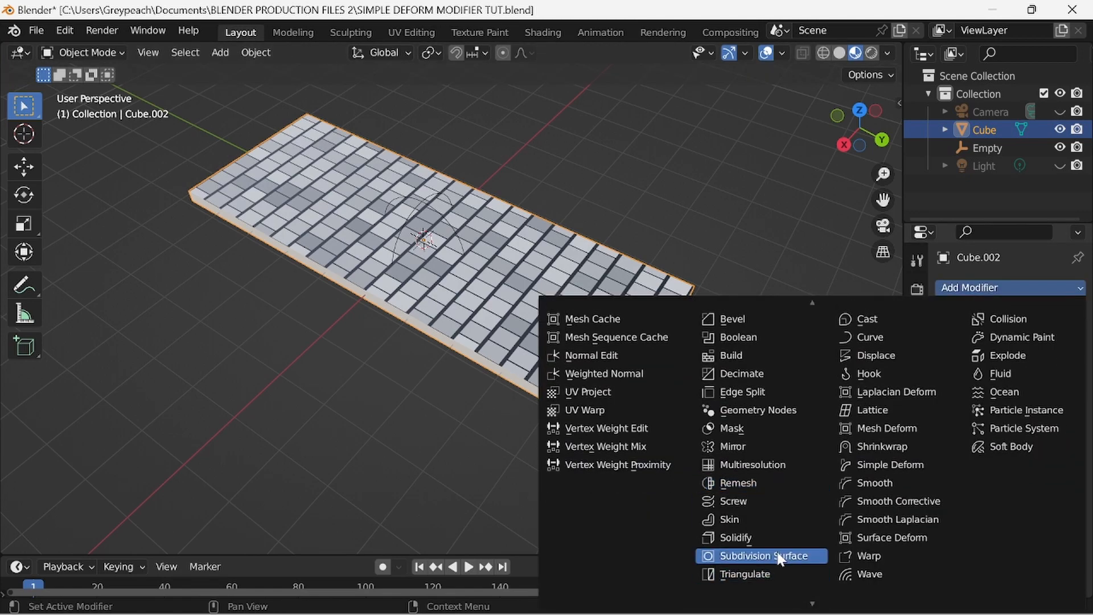
pyautogui.click(781, 555)
pyautogui.click(1056, 360)
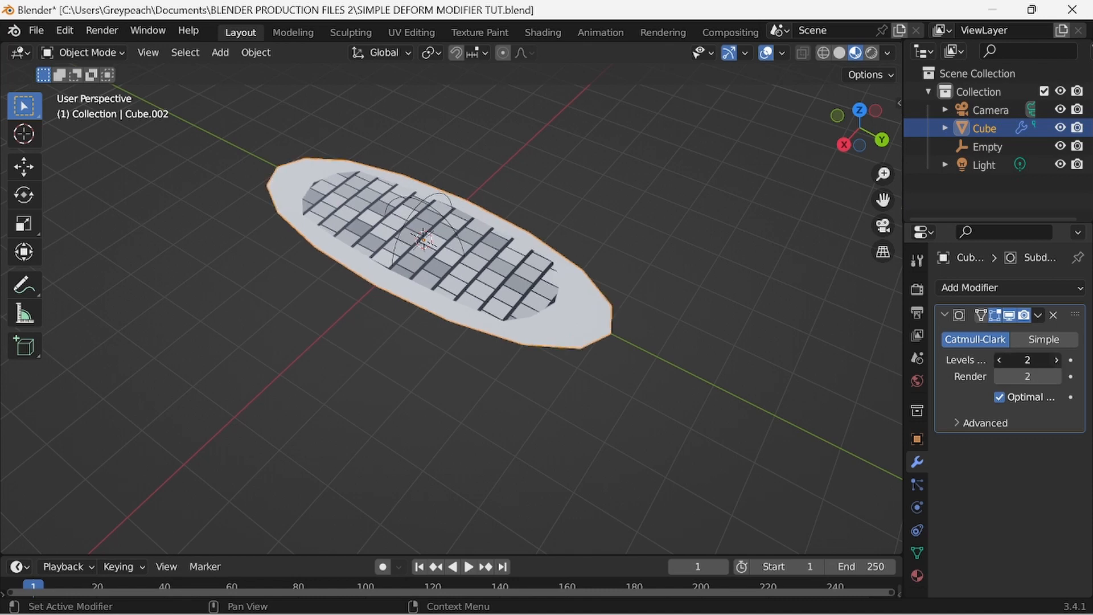
pyautogui.click(1056, 360)
pyautogui.click(1056, 360)
pyautogui.click(1057, 360)
pyautogui.click(1057, 376)
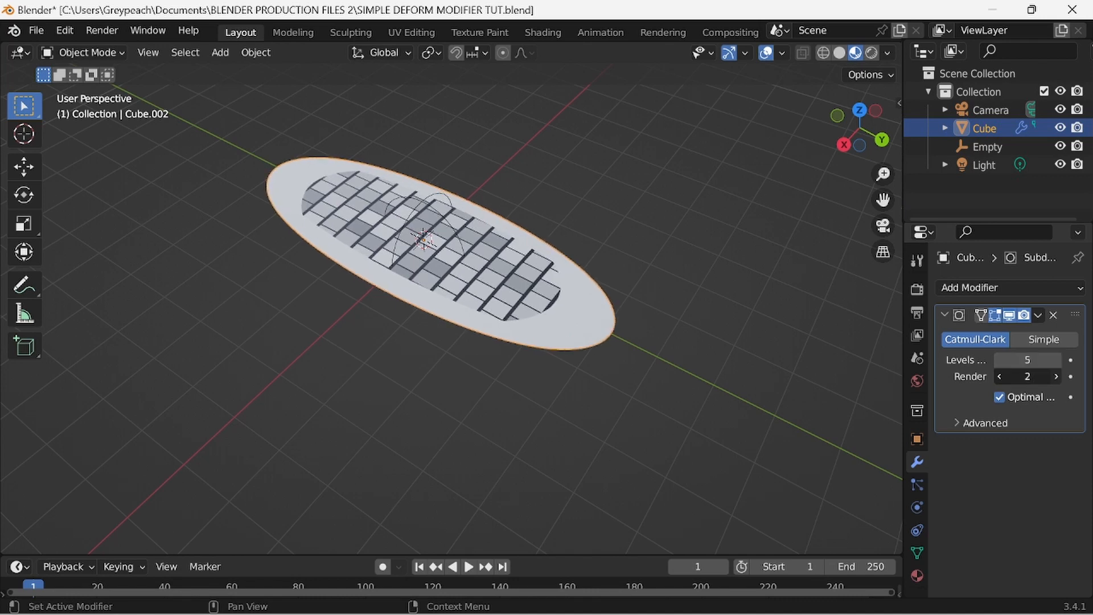
pyautogui.click(1056, 377)
pyautogui.click(1056, 376)
pyautogui.click(1045, 338)
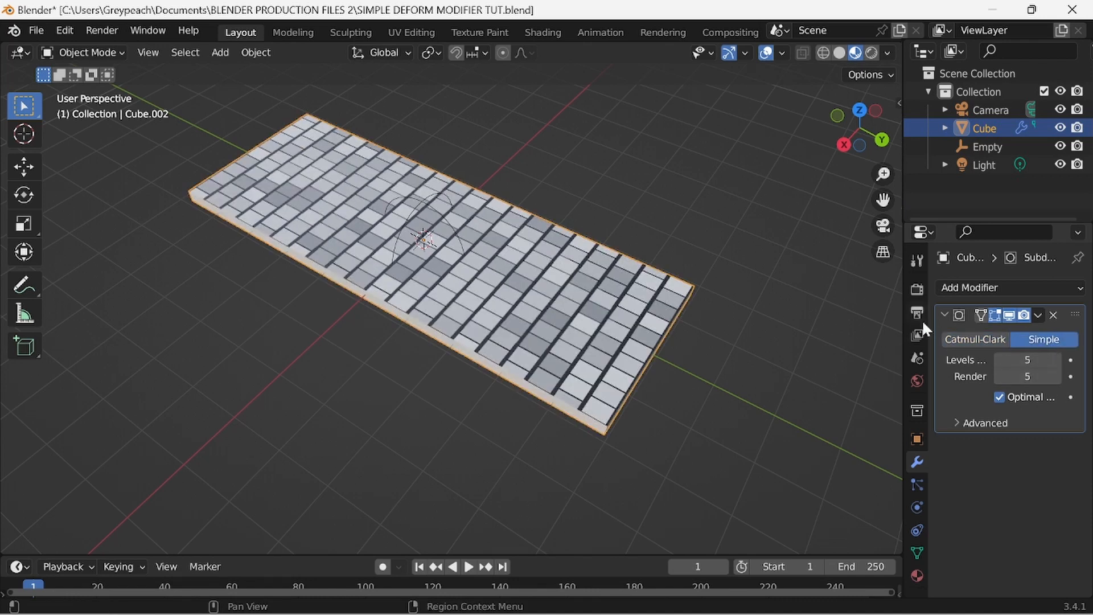
pyautogui.click(945, 315)
# Add a Simple Deform modifier to the slab with its axis set to Y and its angle to 0°.
pyautogui.click(1043, 286)
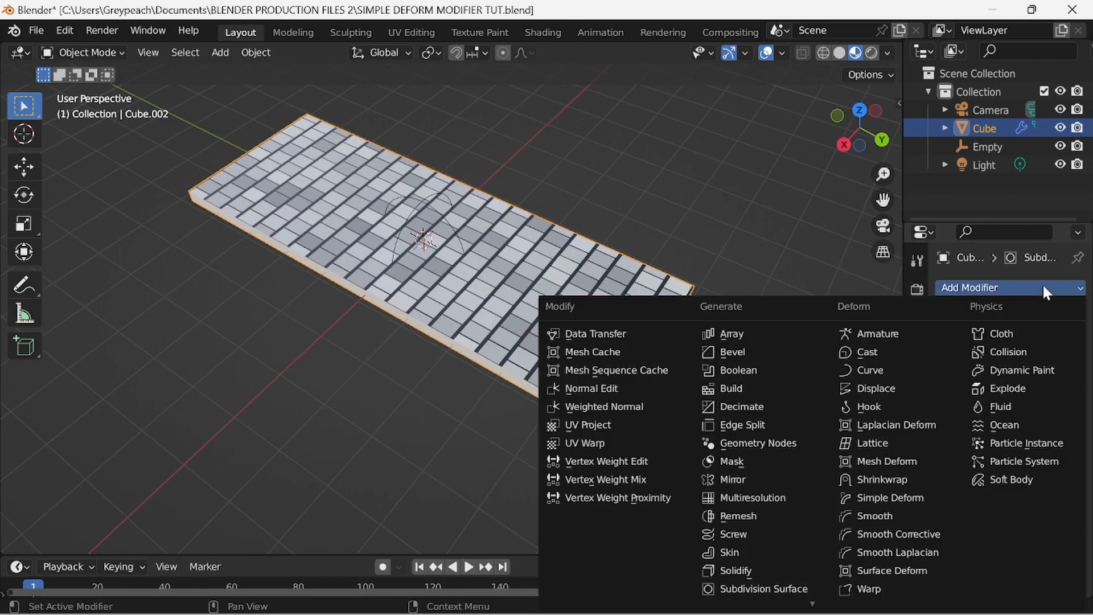
pyautogui.click(890, 496)
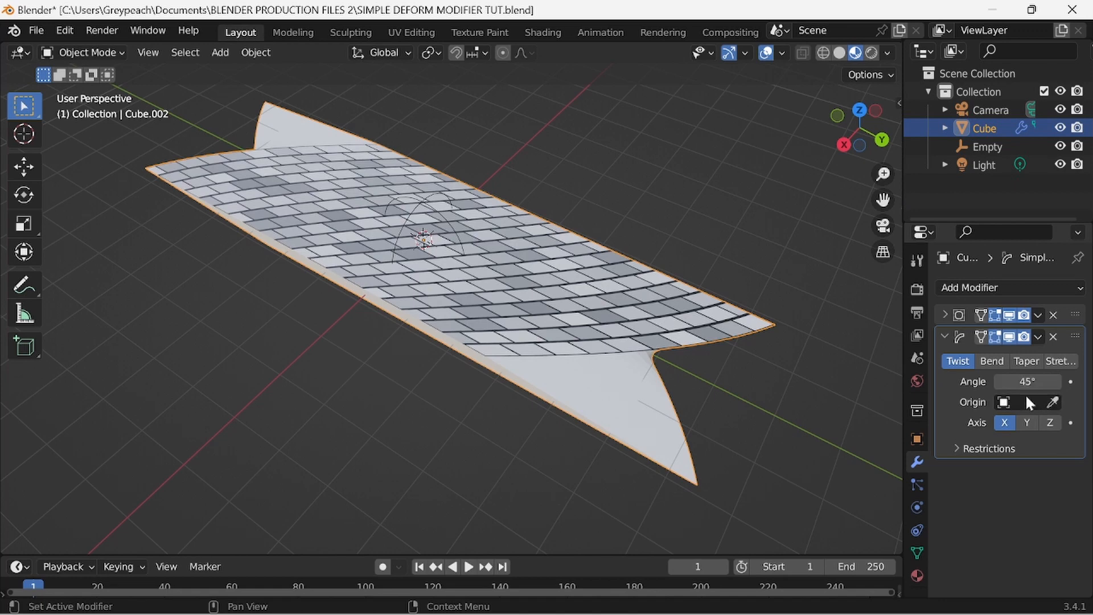
pyautogui.click(1026, 423)
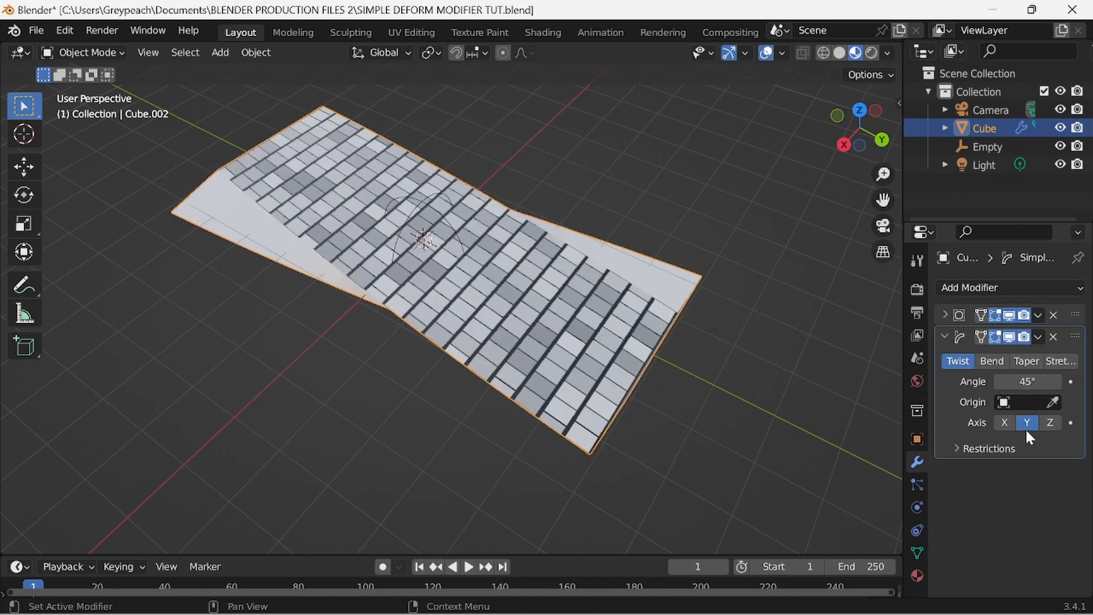
pyautogui.click(1027, 381)
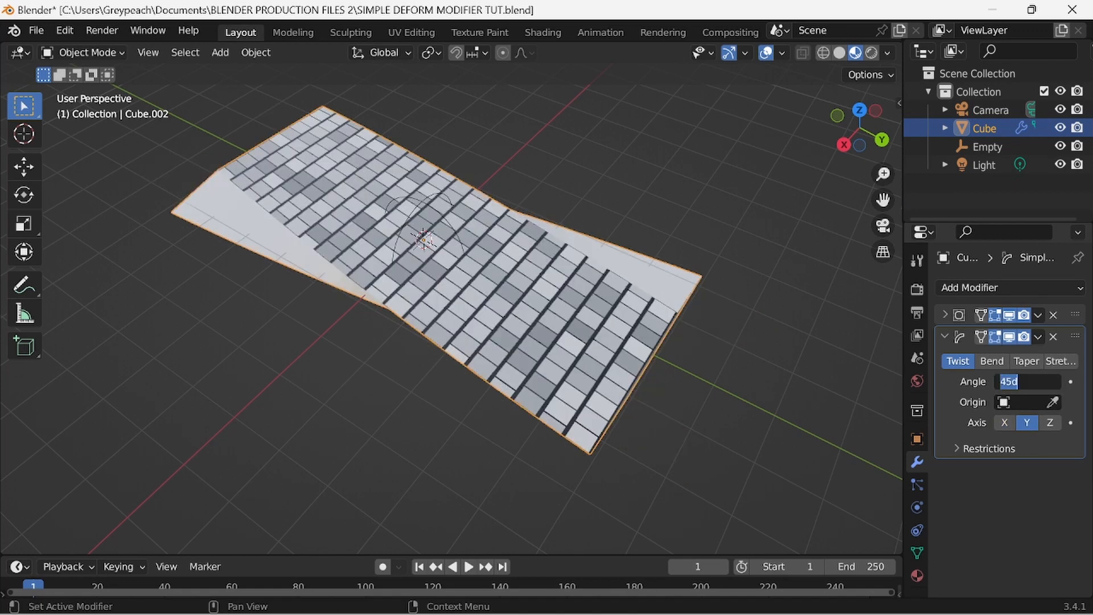
pyautogui.write('0')
pyautogui.press('Return')
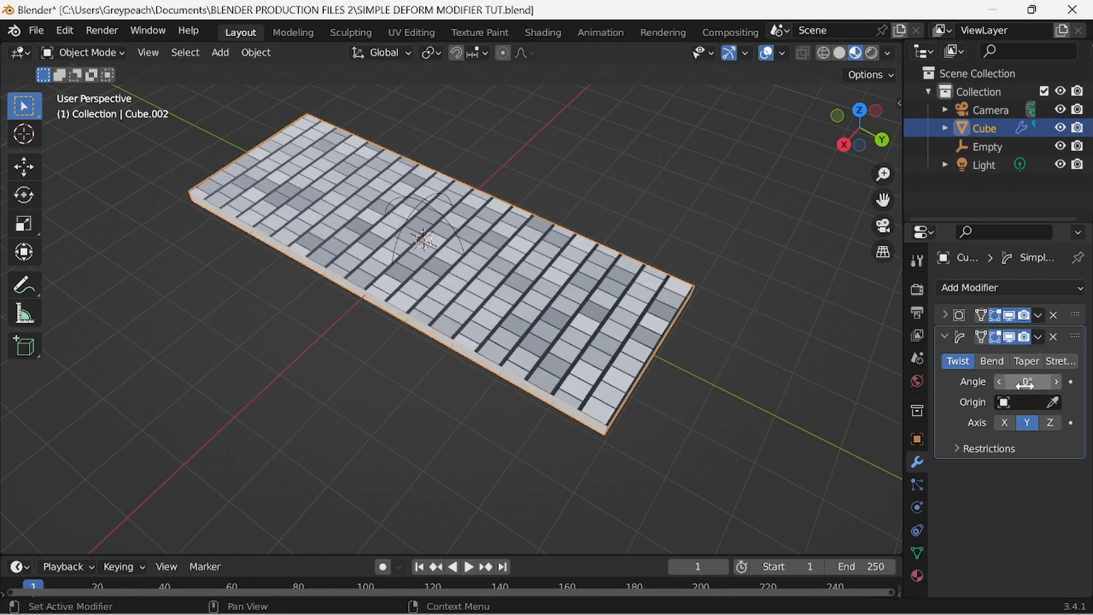
# Use the sphere empty as the Simple Deform modifier's origin and change the deformation to Bend.
pyautogui.click(1052, 402)
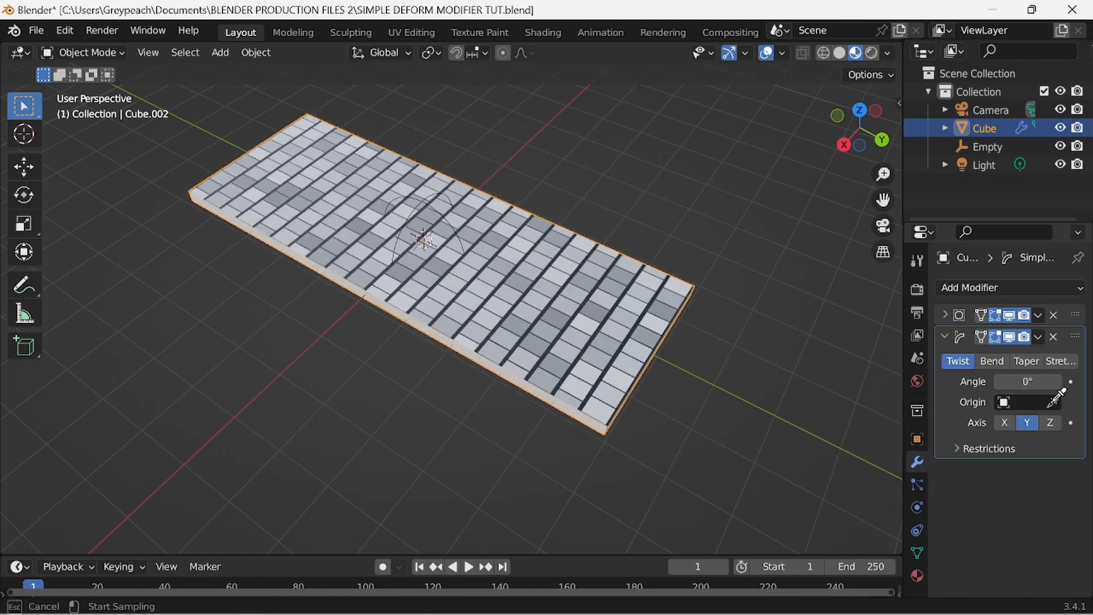
pyautogui.click(435, 205)
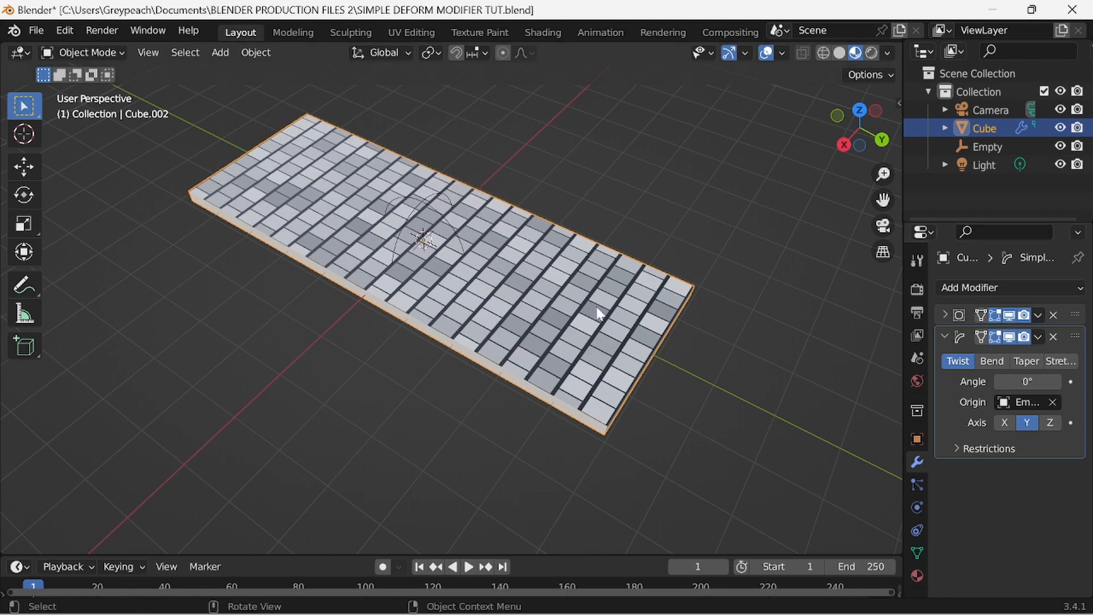
pyautogui.moveTo(748, 448); pyautogui.dragTo(738, 414, button='middle')
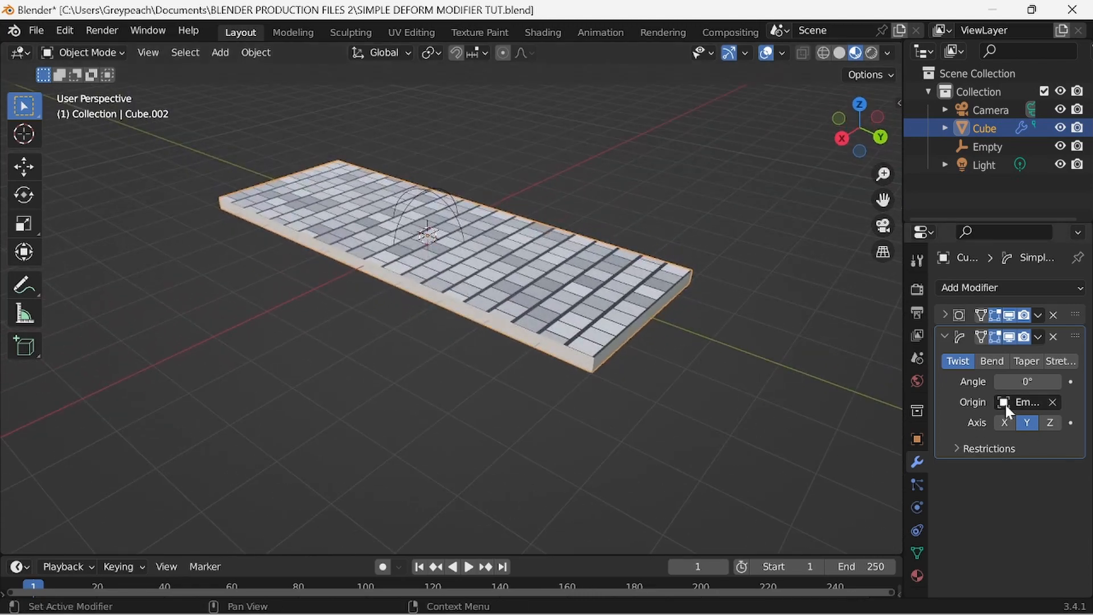
pyautogui.click(990, 361)
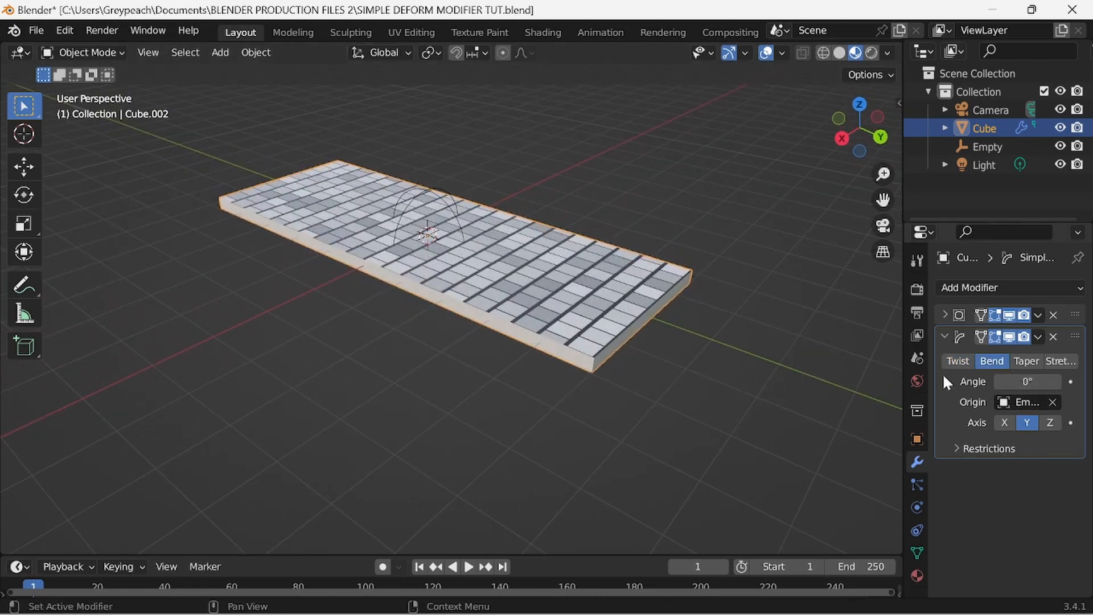
# Raise the slab's bend angle to about 5.4° while looking at its end.
pyautogui.moveTo(729, 402); pyautogui.dragTo(623, 353, button='middle')
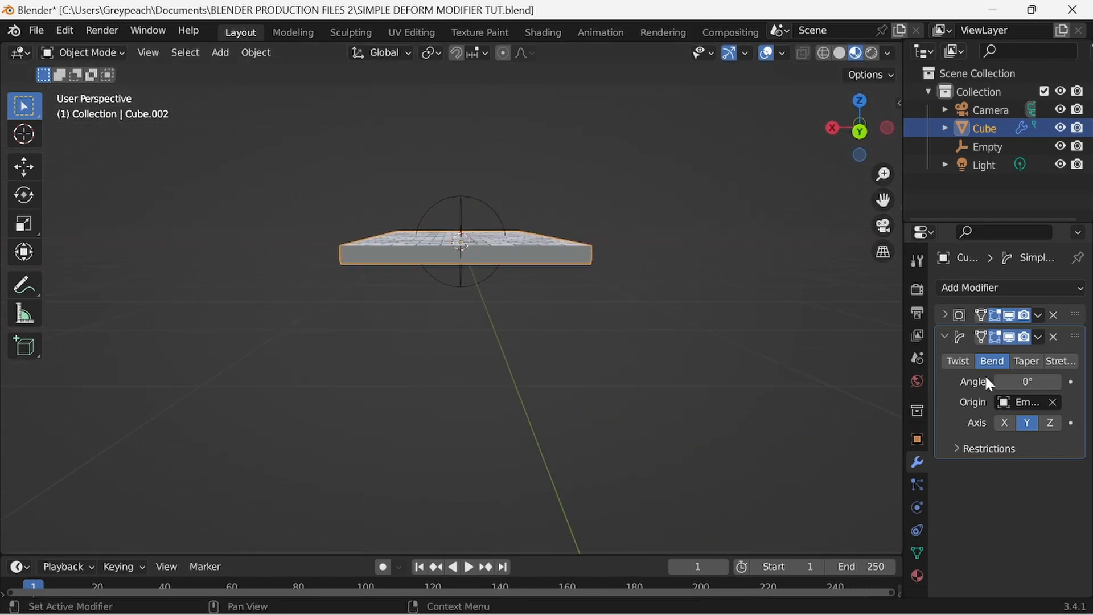
pyautogui.moveTo(1021, 382); pyautogui.dragTo(1061, 381)
pyautogui.scroll(3, 609, 362)
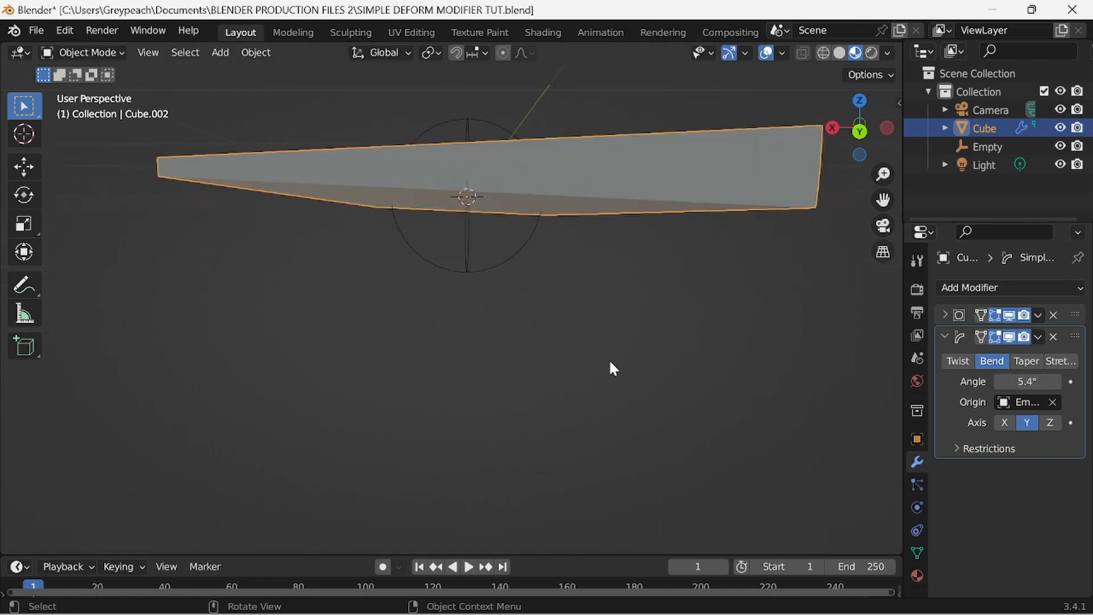
pyautogui.scroll(-1, 612, 372)
# In the back orthographic view, rotate the sphere empty about -22.2° around the global Y axis.
pyautogui.click(860, 131)
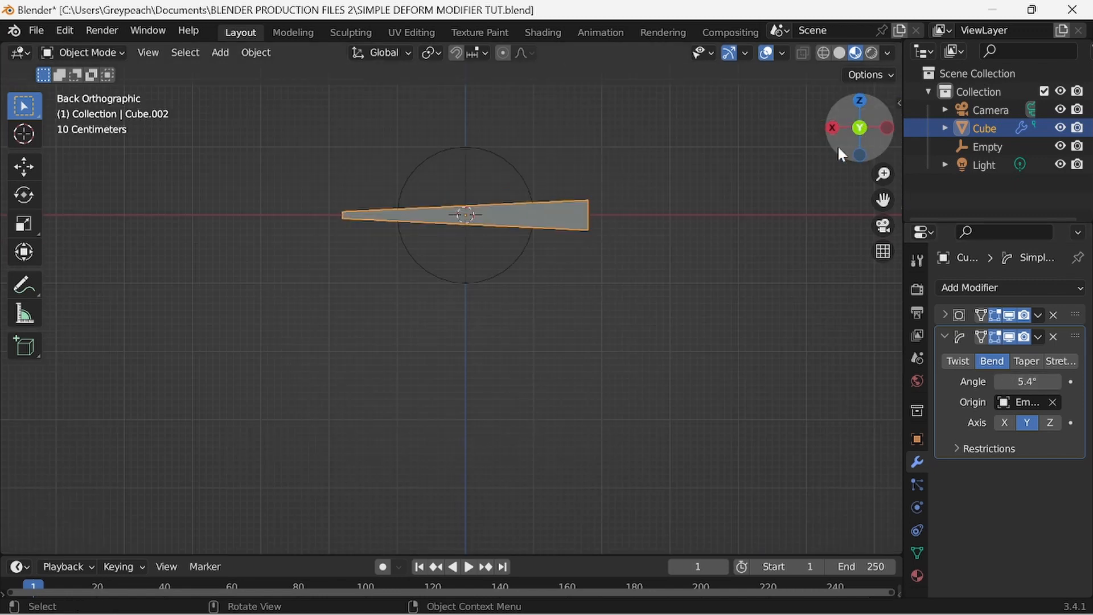
pyautogui.keyDown('shift'); pyautogui.moveTo(642, 317); pyautogui.dragTo(626, 424, button='middle'); pyautogui.keyUp('shift')
pyautogui.click(547, 232)
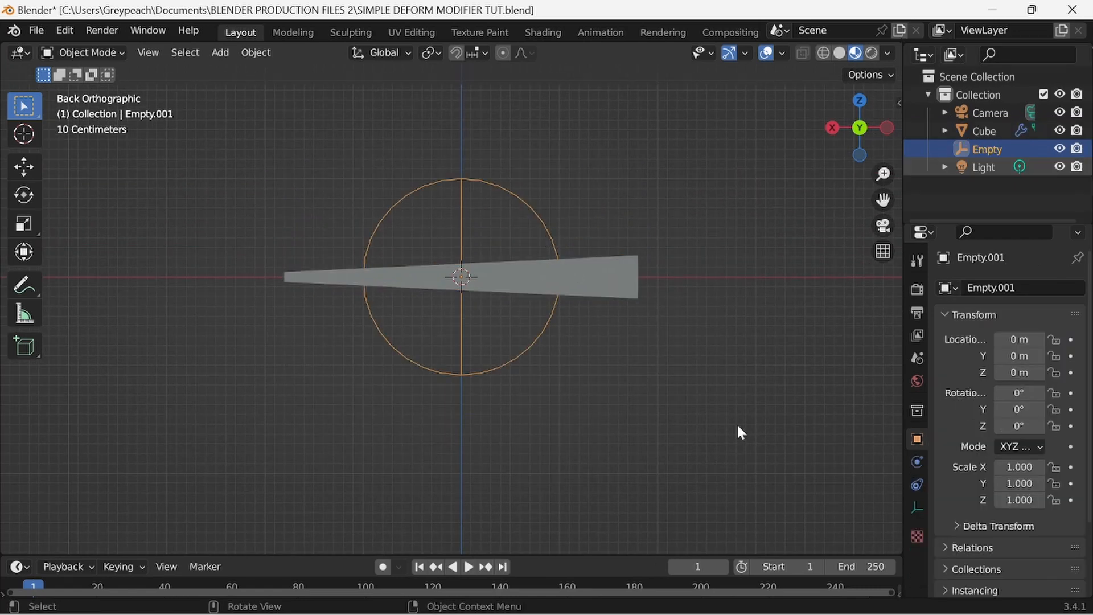
pyautogui.press('r')
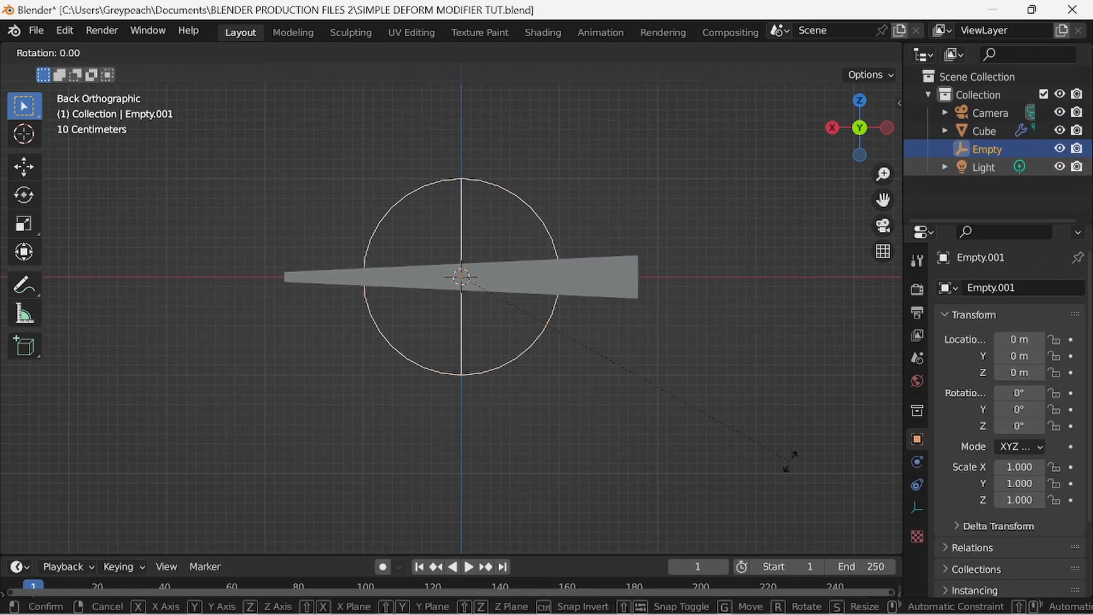
pyautogui.press('y')
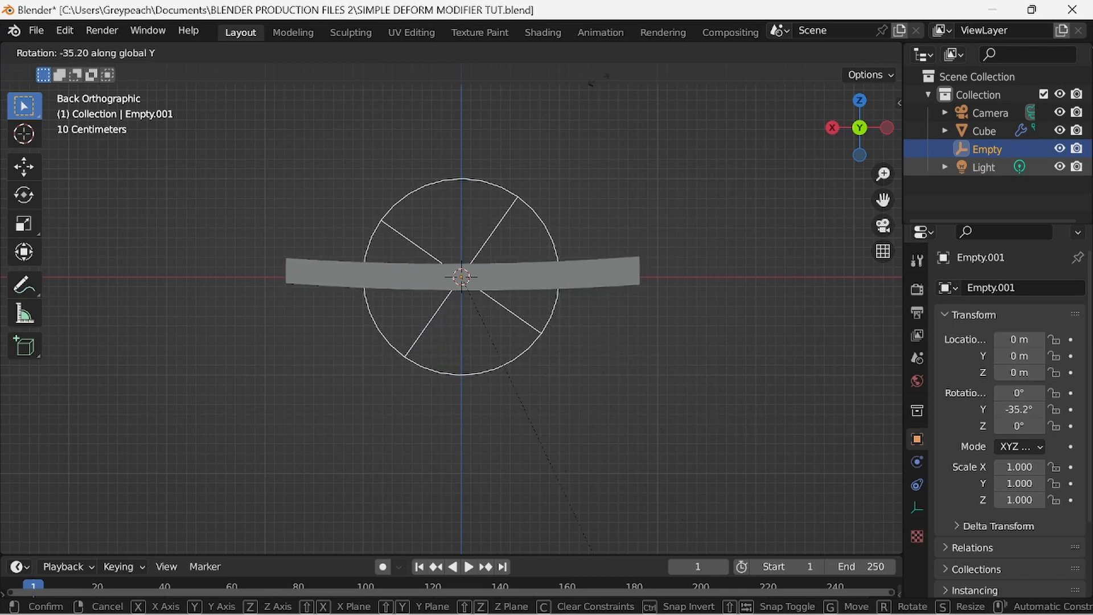
pyautogui.click(662, 529)
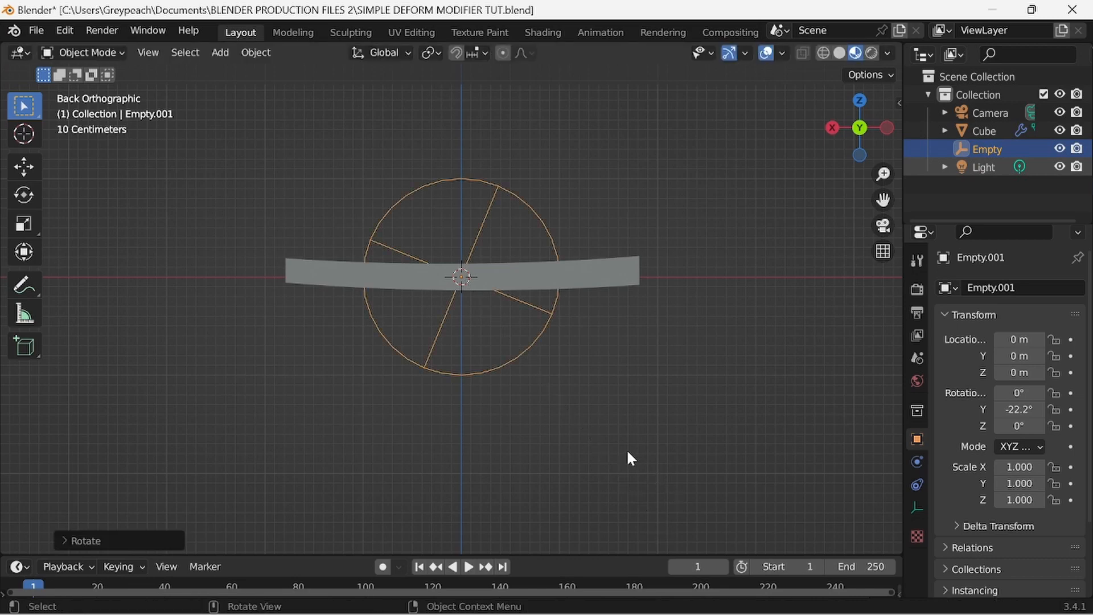
pyautogui.moveTo(629, 458)
pyautogui.mouseDown(button='middle')
pyautogui.moveTo(626, 478)
pyautogui.moveTo(622, 461)
pyautogui.mouseUp(button='middle')
pyautogui.scroll(-3, 626, 479)
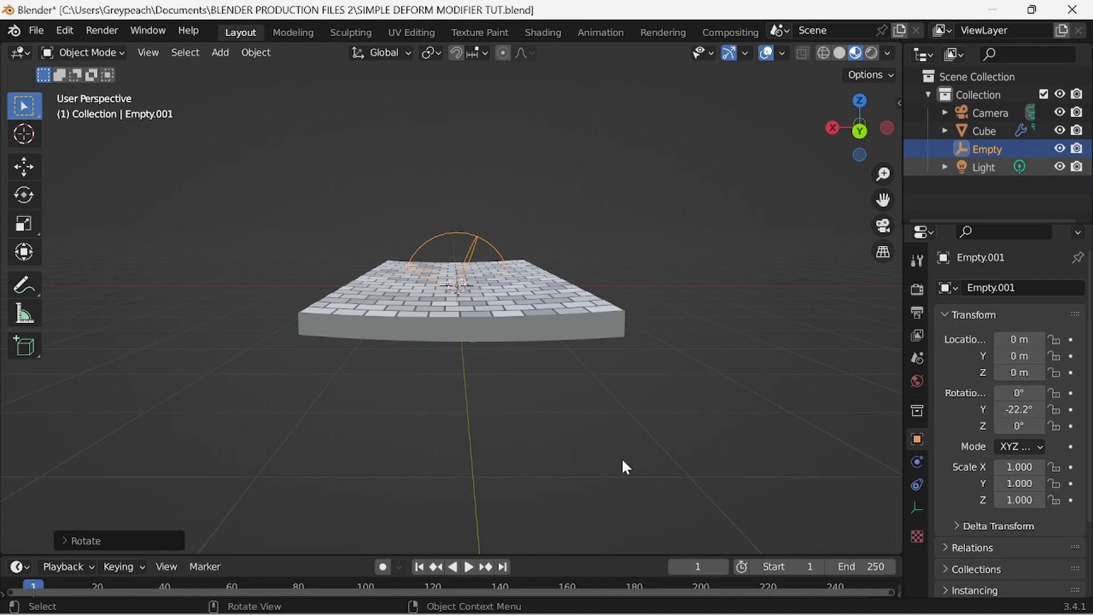
# Raise the slab's Simple Deform bend angle to about 41.3° while viewing its end face.
pyautogui.moveTo(624, 436); pyautogui.dragTo(623, 427, button='middle')
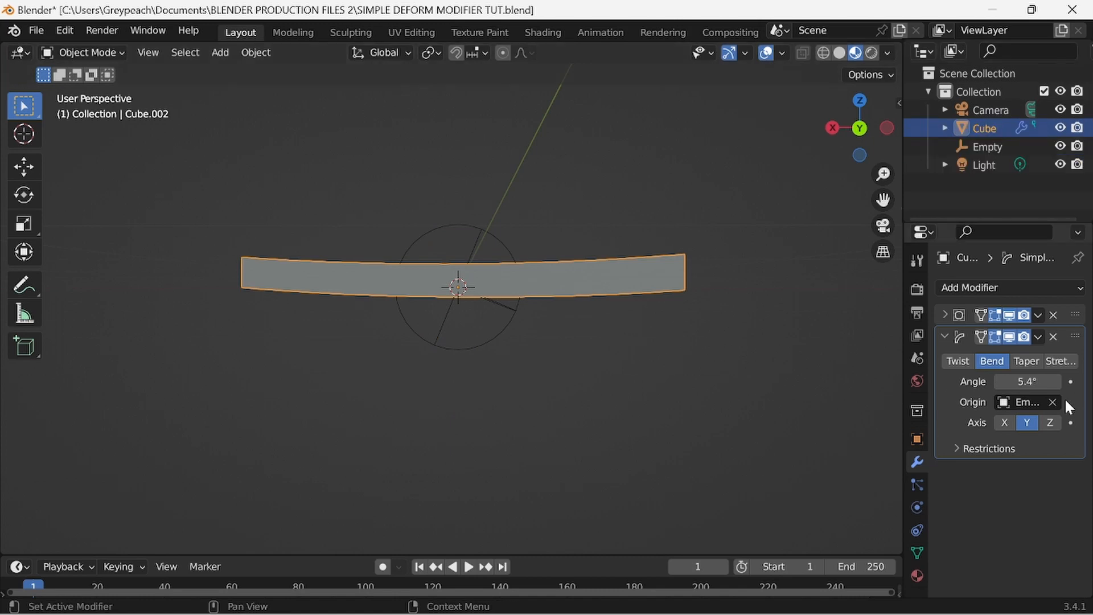
pyautogui.moveTo(1011, 378); pyautogui.dragTo(1087, 379)
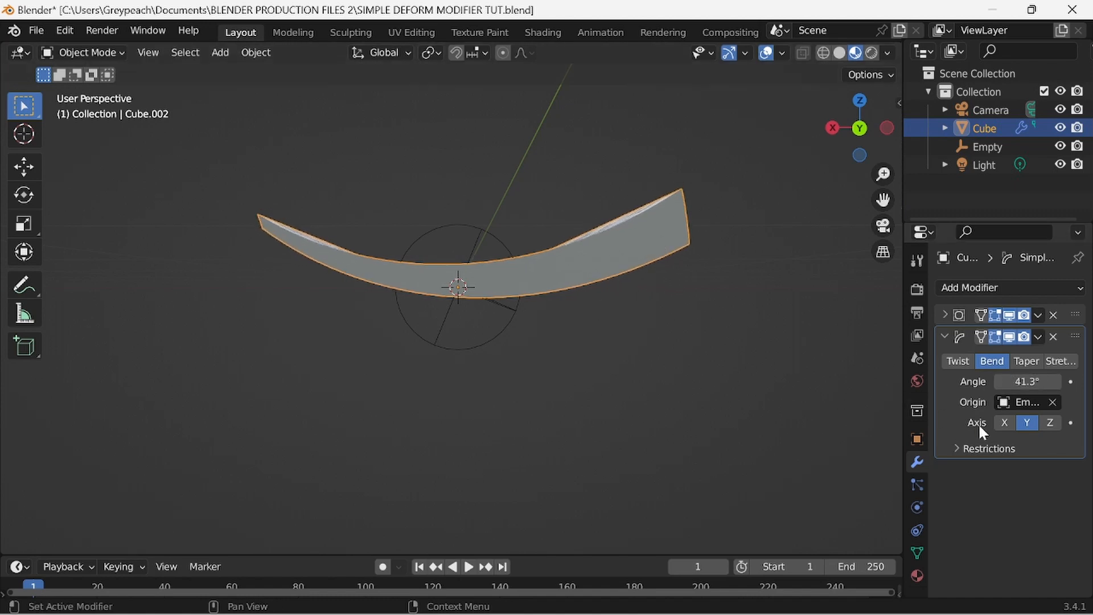
# In the back orthographic view, rotate the sphere empty to about -96.4° around the Y axis.
pyautogui.click(495, 237)
pyautogui.click(860, 127)
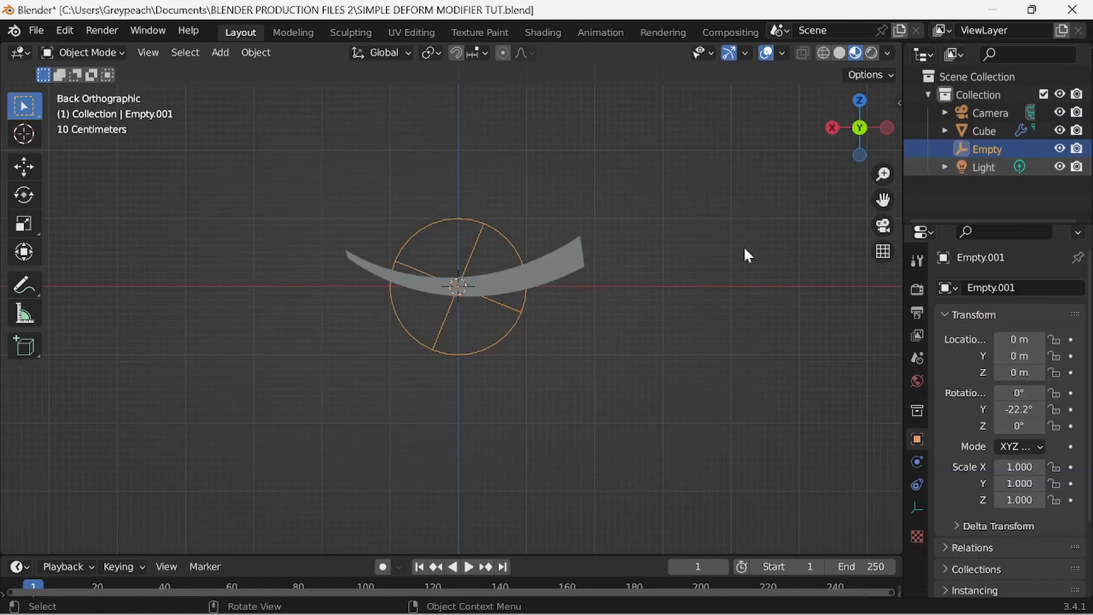
pyautogui.scroll(3, 680, 360)
pyautogui.keyDown('shift'); pyautogui.moveTo(686, 361); pyautogui.dragTo(668, 421, button='middle'); pyautogui.keyUp('shift')
pyautogui.press('r')
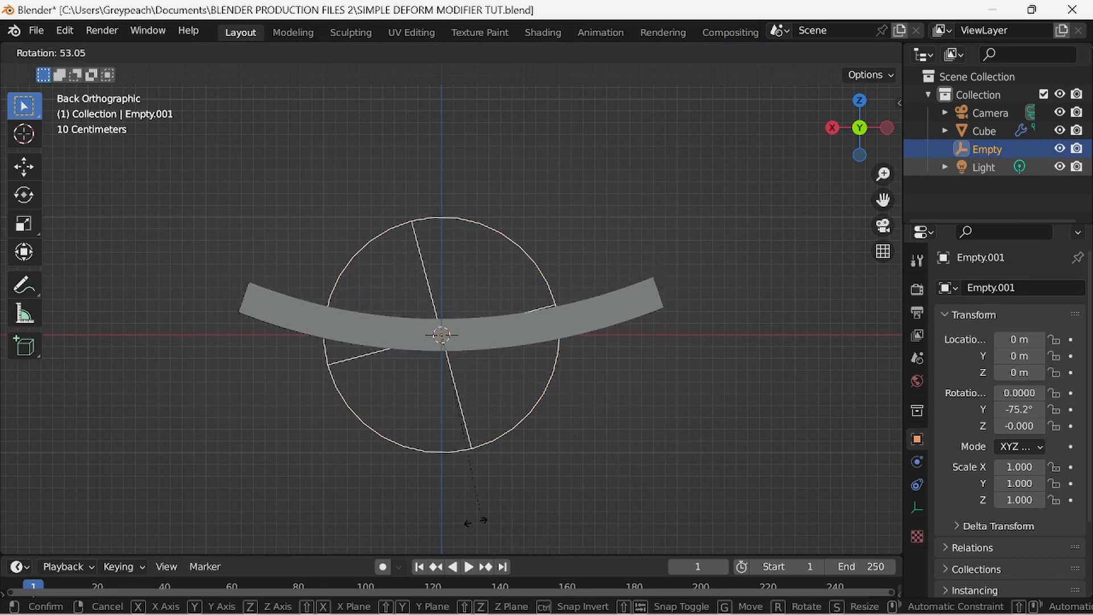
pyautogui.click(420, 493)
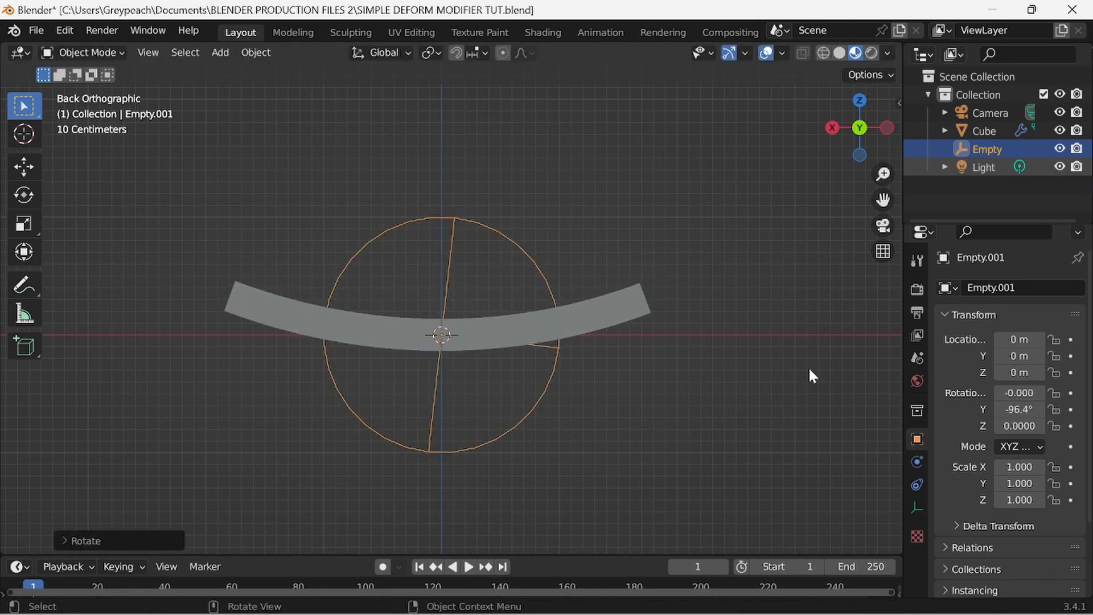
# Set the sphere empty's Y rotation to exactly -90°.
pyautogui.press('n')
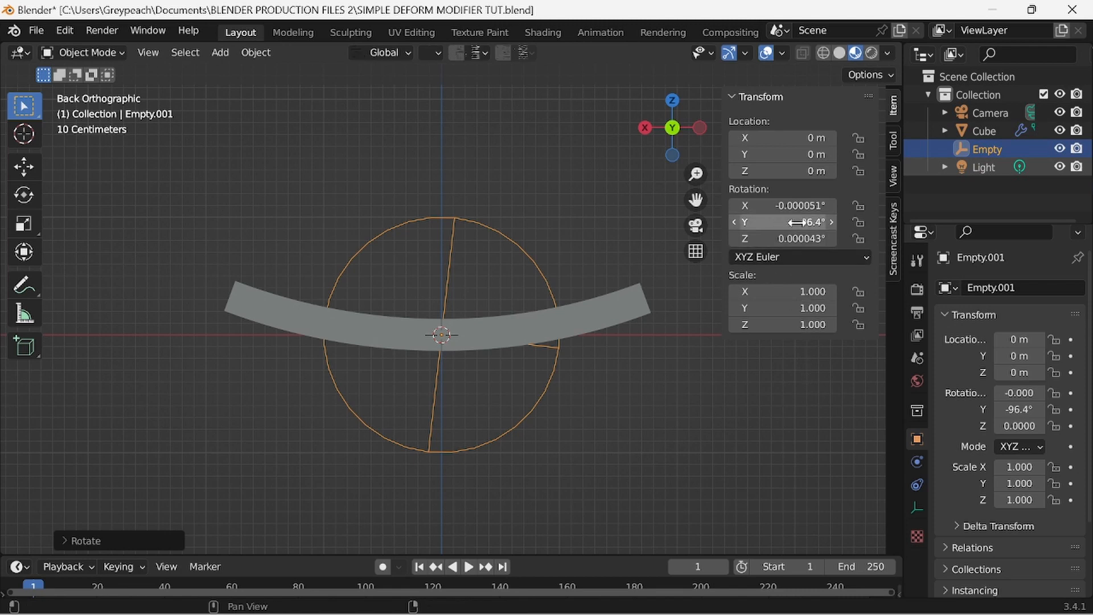
pyautogui.click(797, 225)
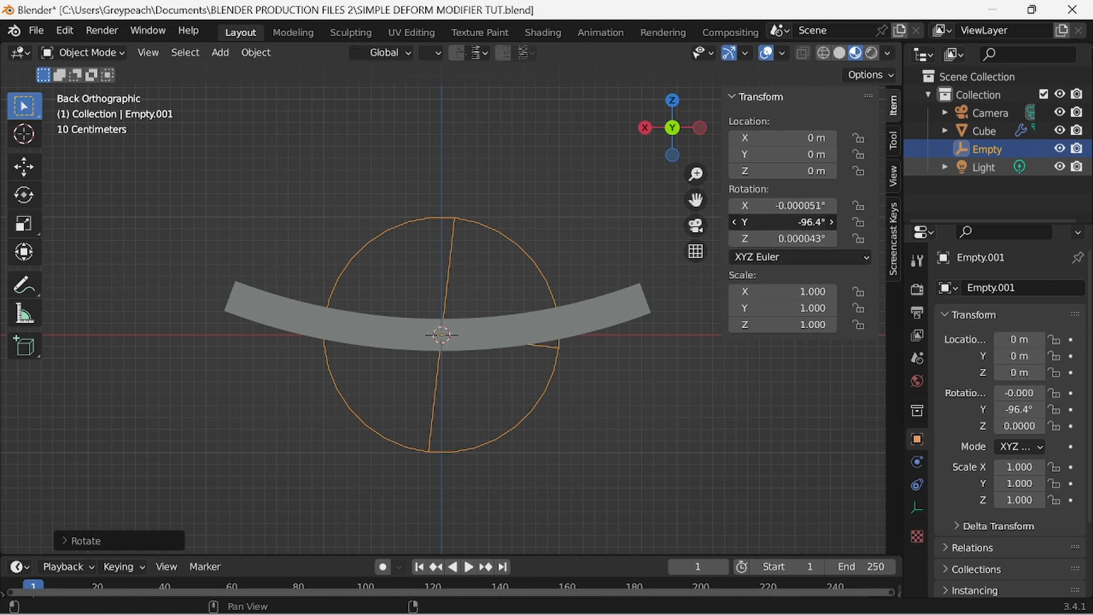
pyautogui.press('BackSpace')
pyautogui.write('-90')
pyautogui.press('Return')
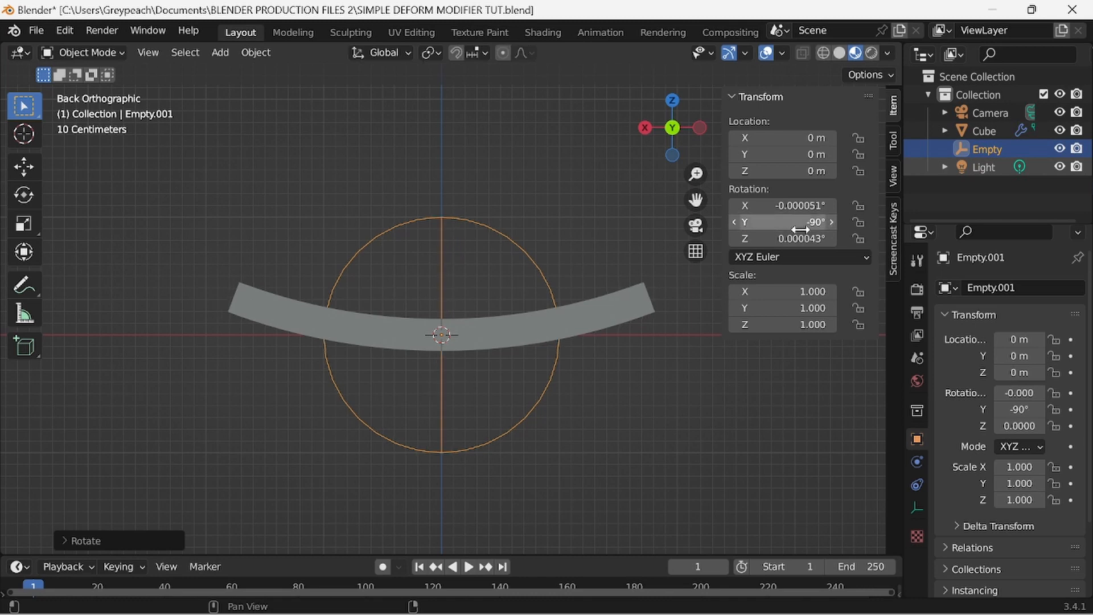
pyautogui.press('n')
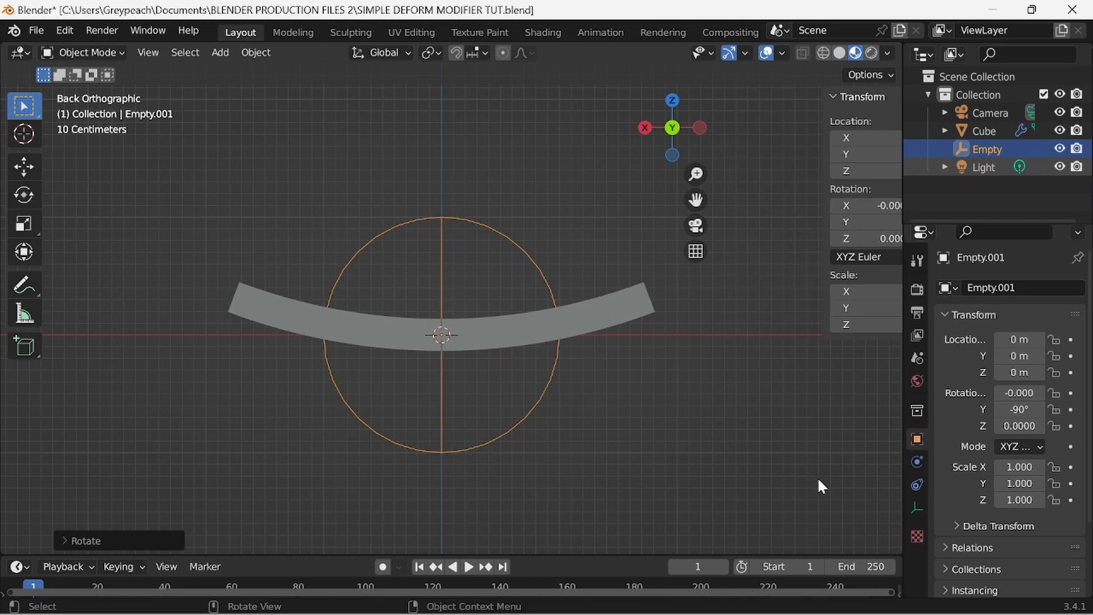
# Select the bent slab and raise its Simple Deform bend angle to 360° to close it into a ring.
pyautogui.click(606, 322)
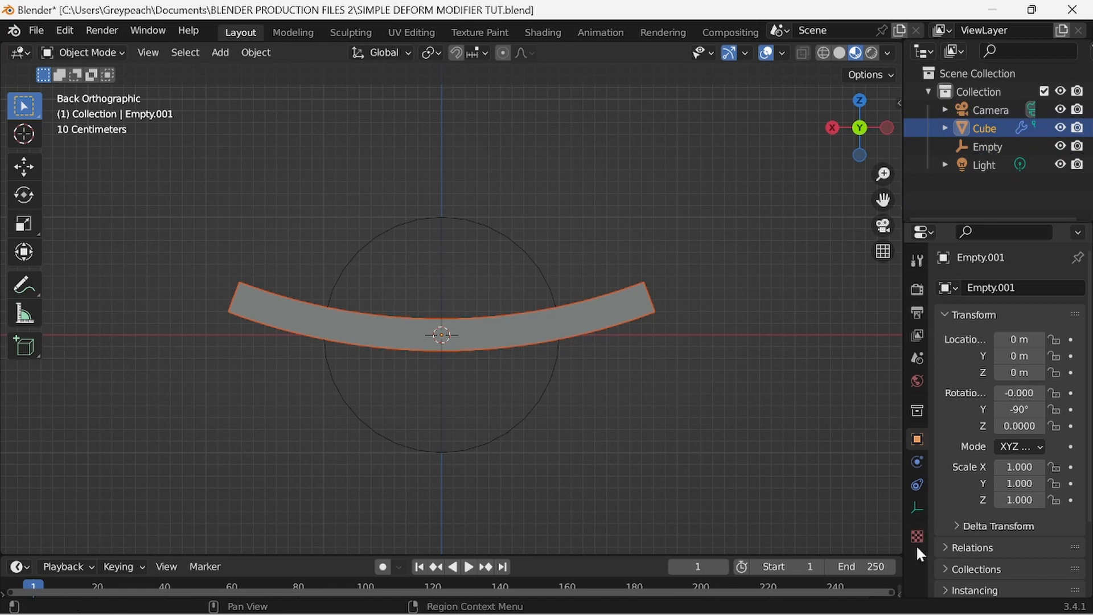
pyautogui.click(533, 329)
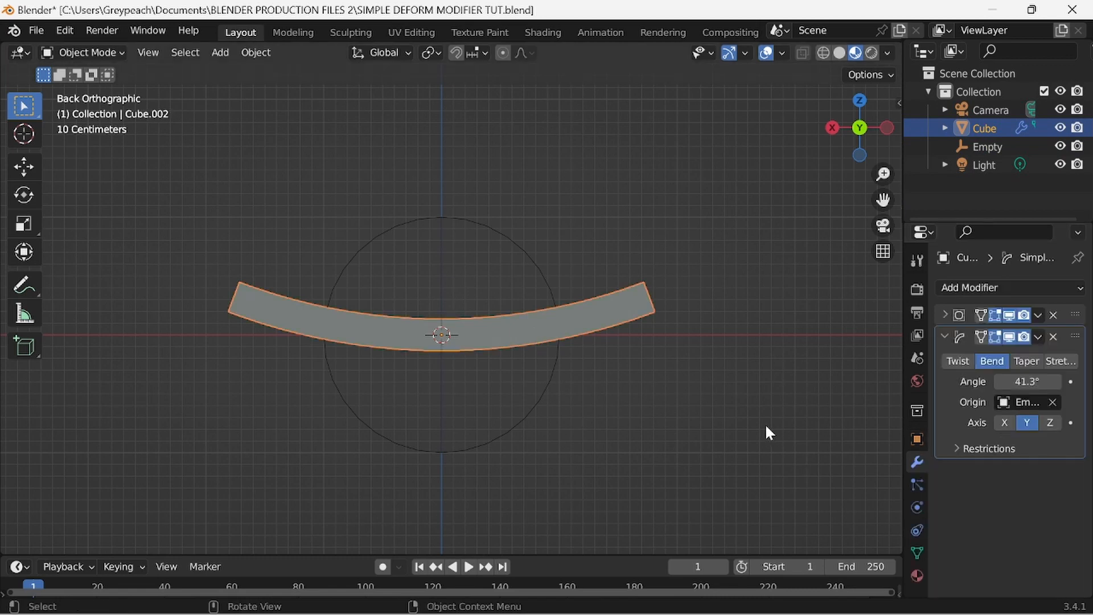
pyautogui.moveTo(1024, 381); pyautogui.dragTo(1092, 381)
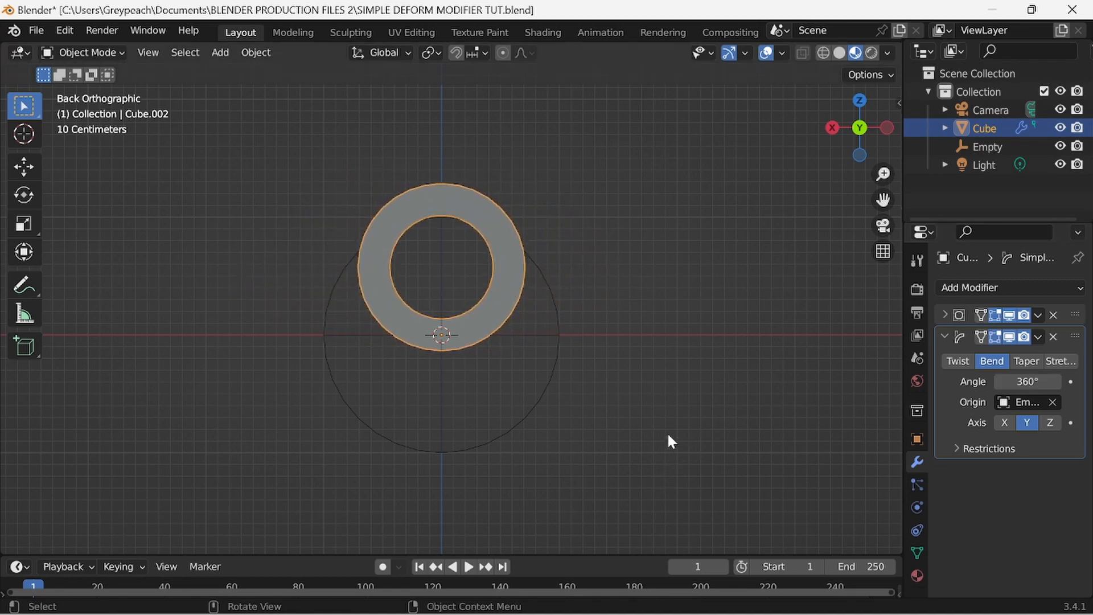
# Examine the closed tube from several angles, checking the seam and the brick texture on its inner wall.
pyautogui.scroll(2, 667, 432)
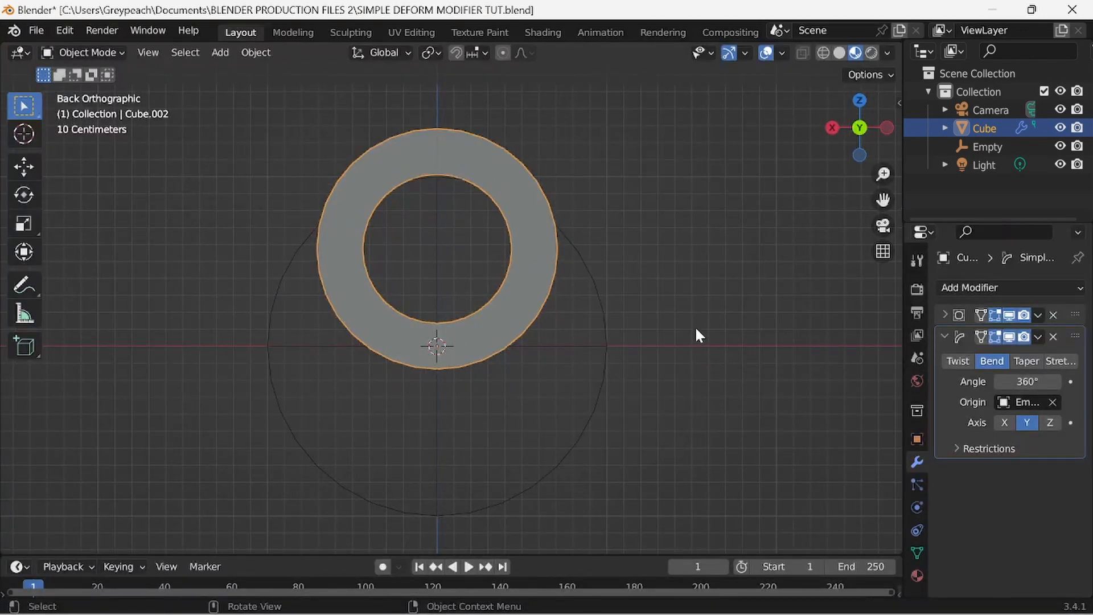
pyautogui.scroll(-3, 695, 329)
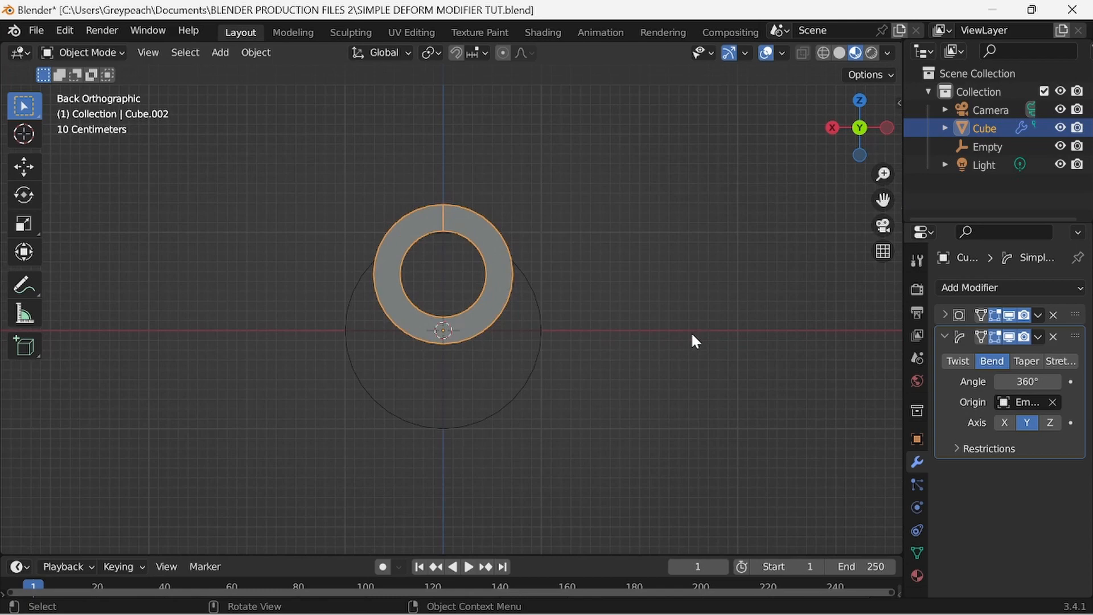
pyautogui.moveTo(661, 332); pyautogui.dragTo(690, 350, button='middle')
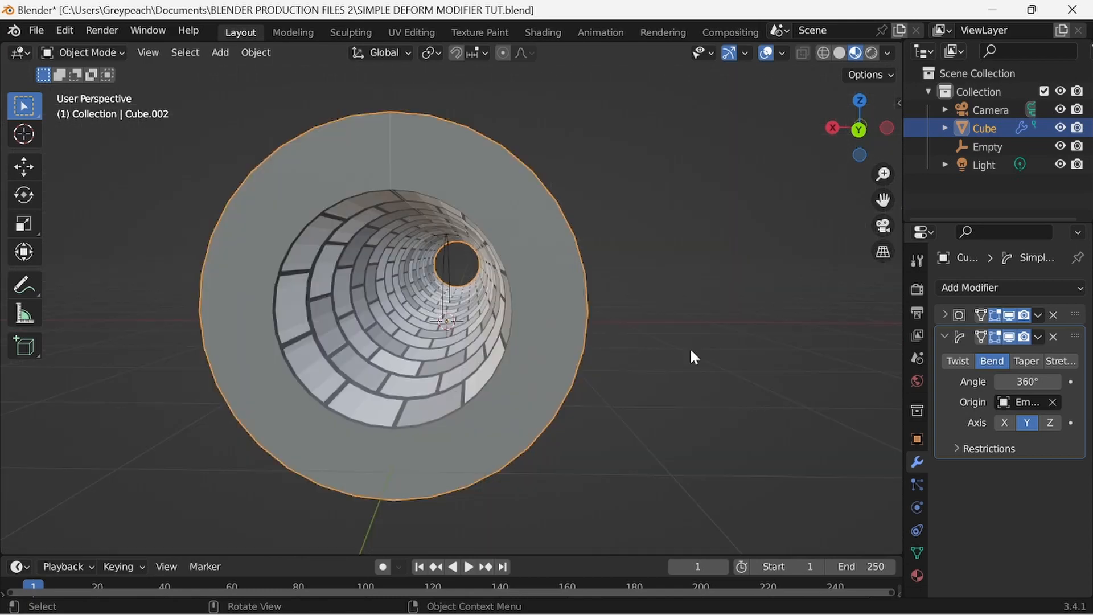
pyautogui.scroll(-4, 693, 357)
pyautogui.scroll(8, 693, 357)
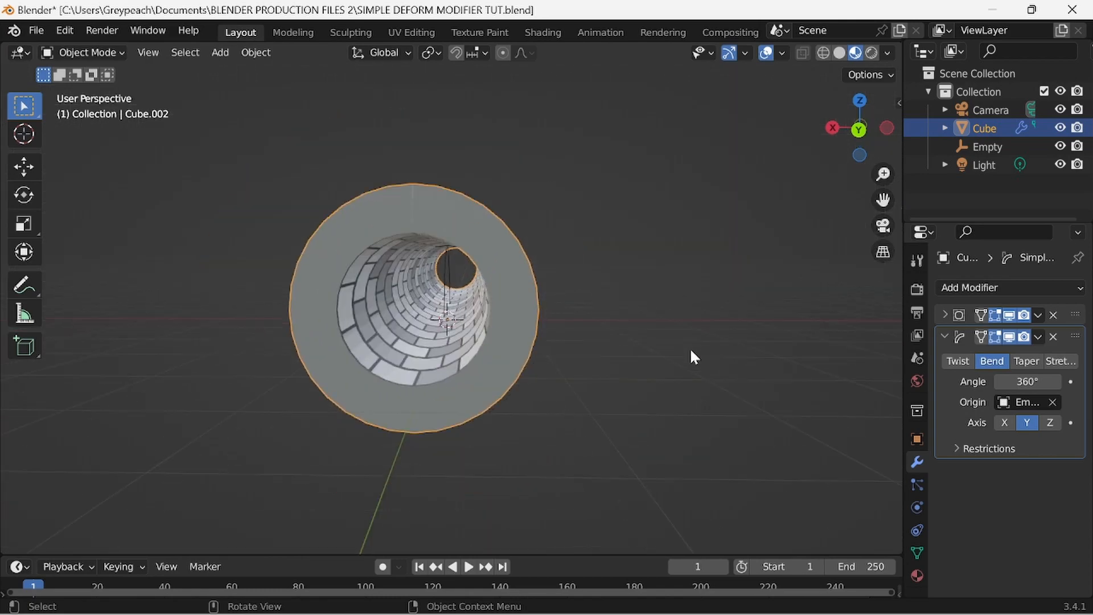
pyautogui.scroll(-3, 692, 357)
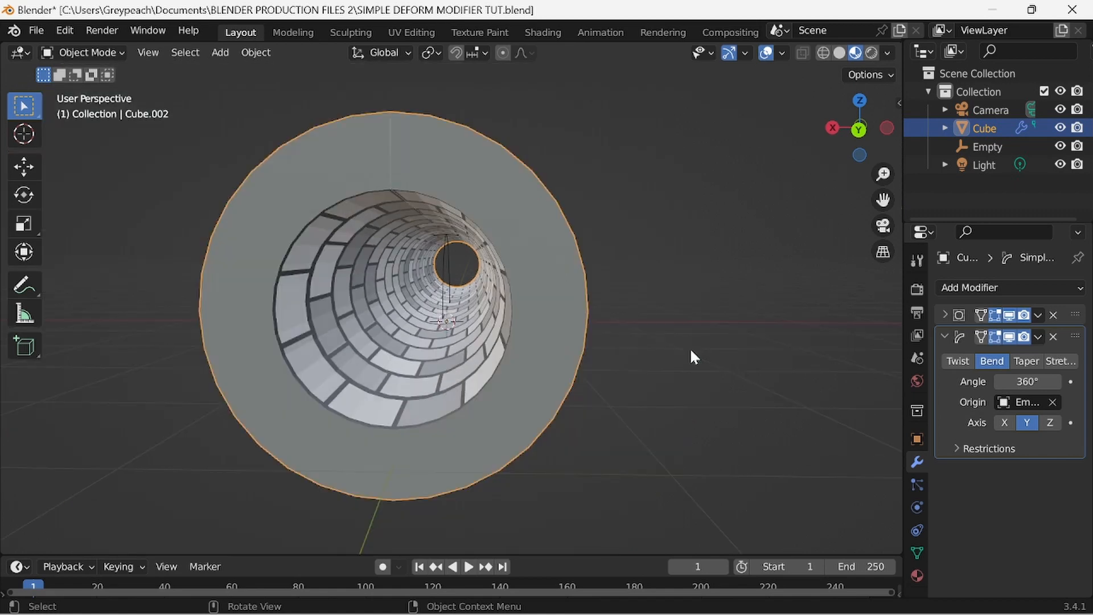
pyautogui.moveTo(690, 351); pyautogui.dragTo(712, 355, button='middle')
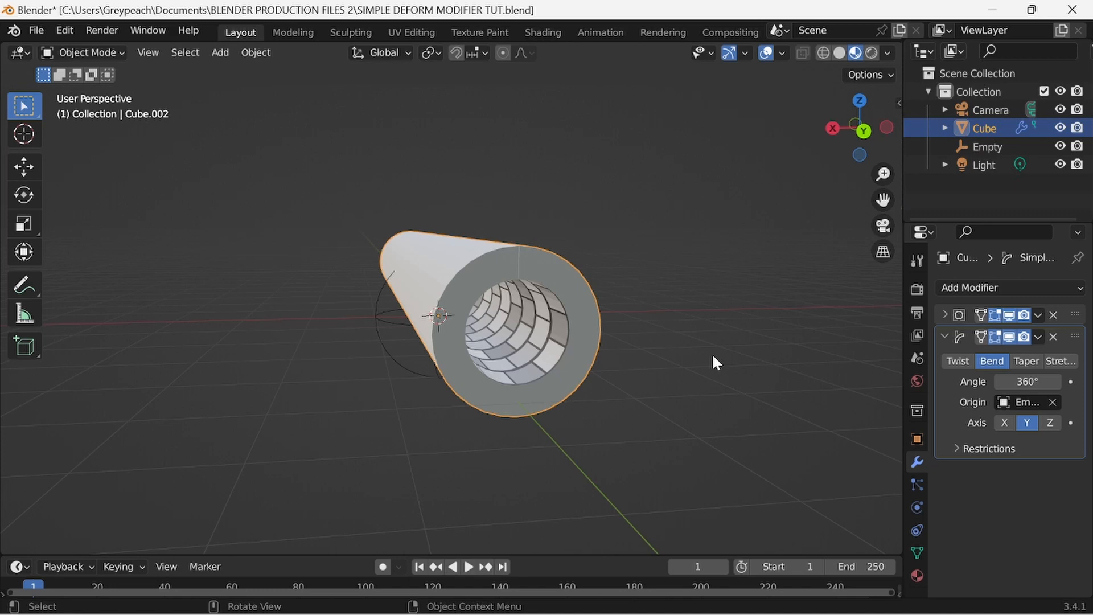
pyautogui.scroll(2, 714, 359)
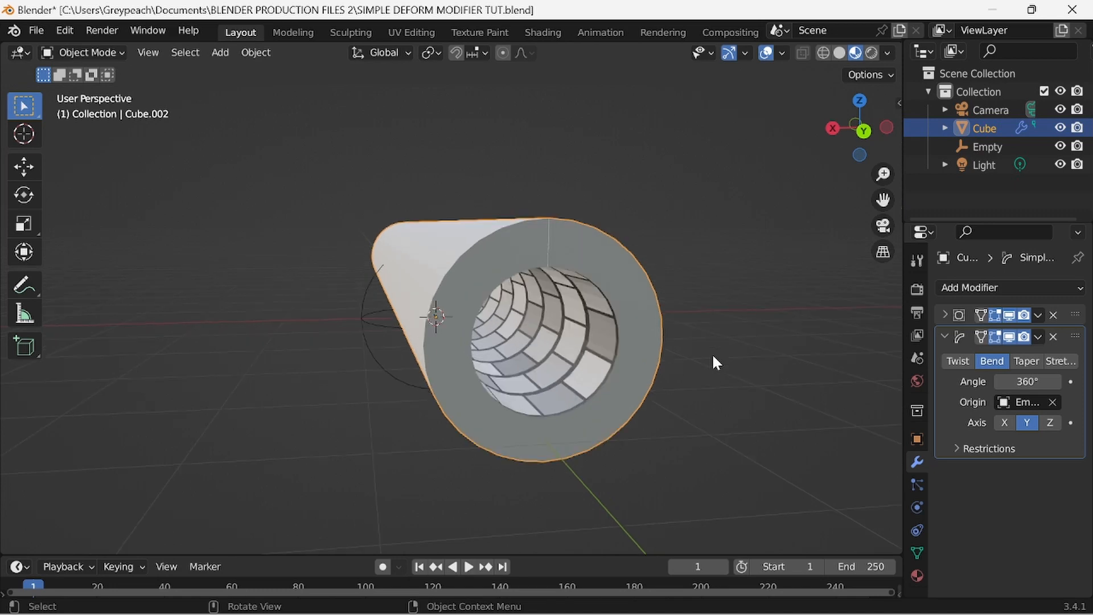
pyautogui.moveTo(716, 363); pyautogui.dragTo(674, 387, button='middle')
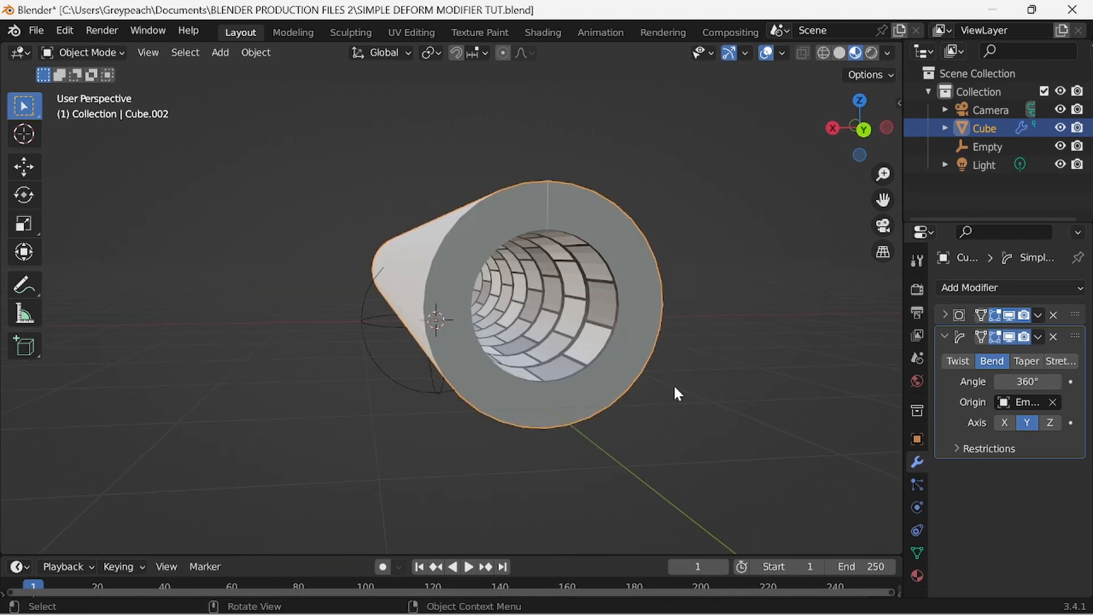